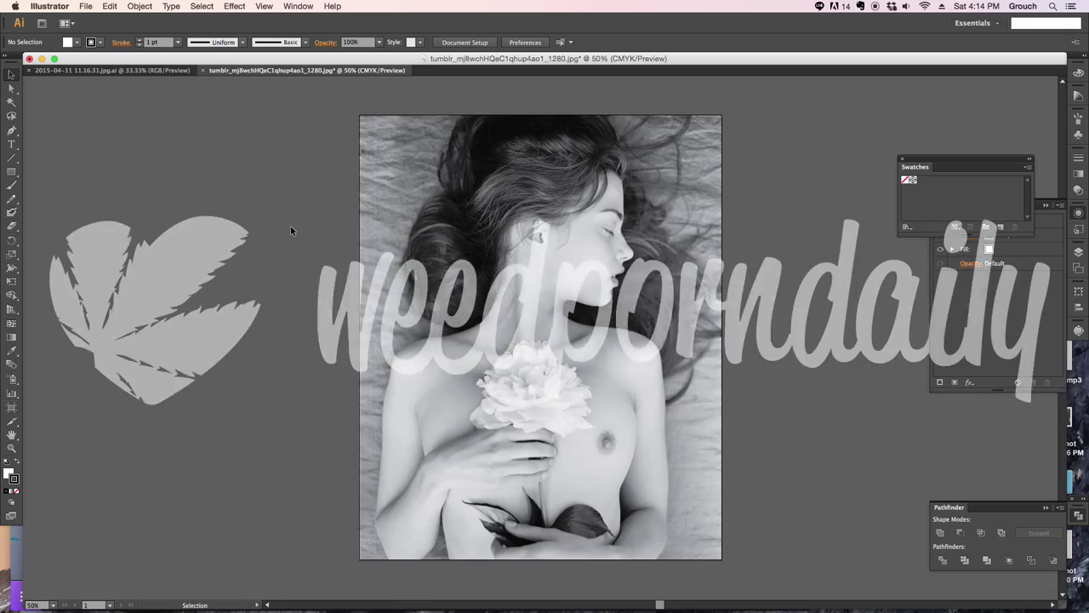
# Zoom in on the woman's face and switch to the Pen tool
pyautogui.press('super+1')
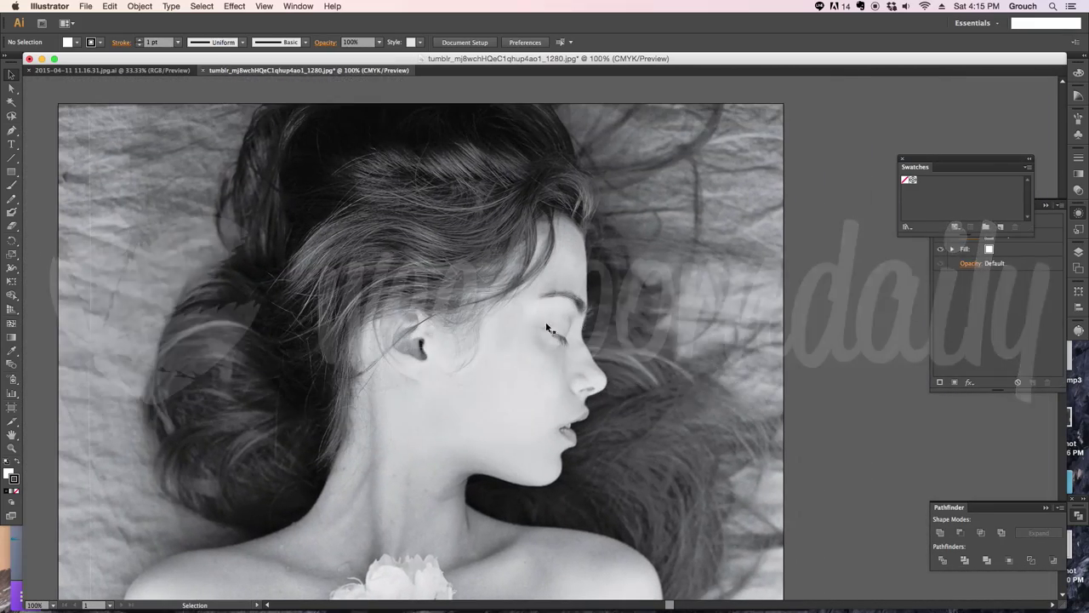
pyautogui.rightClick(548, 287)
pyautogui.click(550, 289)
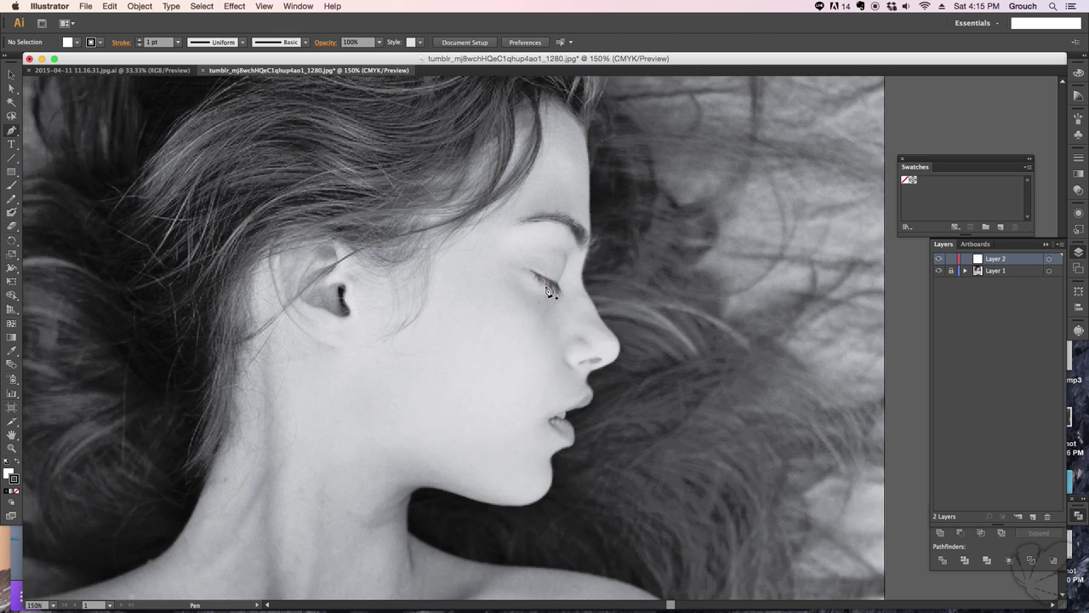
# Begin the pen path at the forehead hairline and open the path colour settings
pyautogui.rightClick(544, 235)
pyautogui.click(553, 257)
pyautogui.doubleClick(13, 479)
# Trace anchors down the forehead, brow, nose, lips and chin
pyautogui.click(972, 220)
pyautogui.click(642, 244)
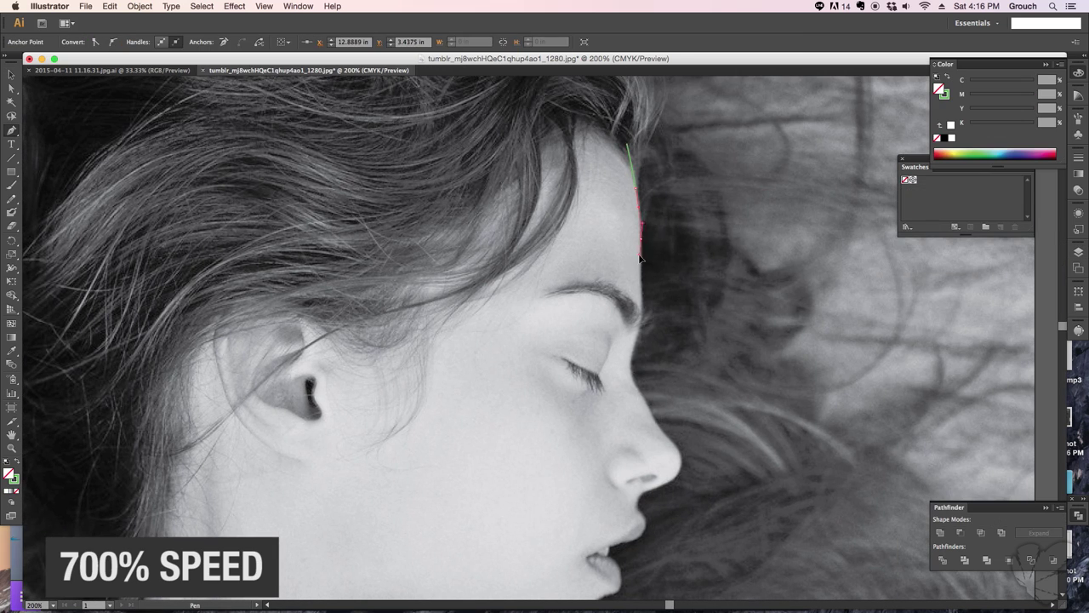
pyautogui.hotkey('ctrl', '+')
pyautogui.scroll(-3, 600, 304)
pyautogui.click(584, 238)
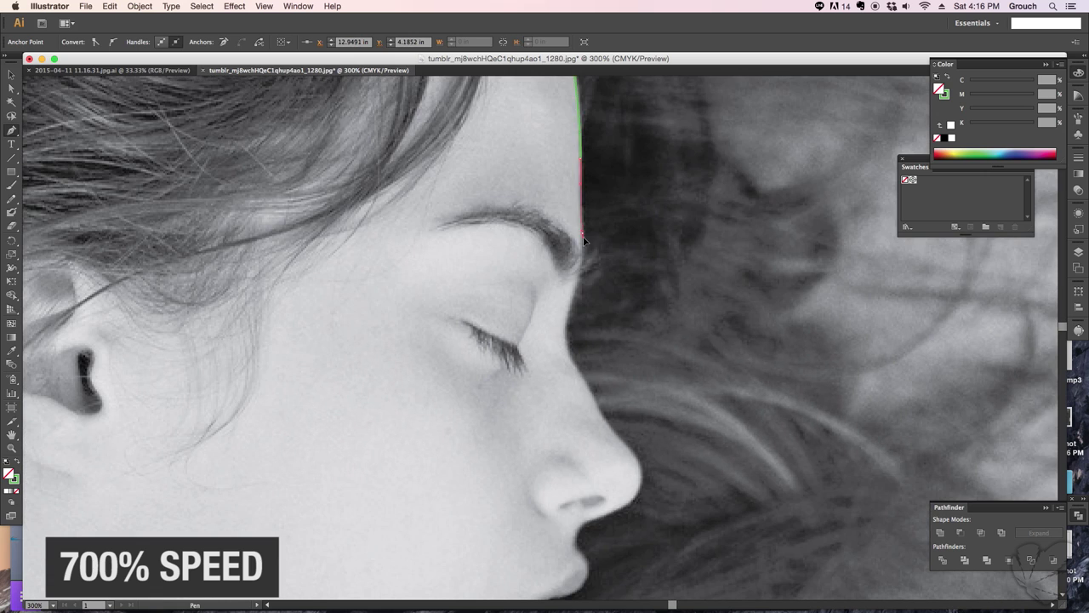
pyautogui.scroll(-2, 620, 151)
pyautogui.scroll(-2, 599, 269)
pyautogui.click(599, 269)
pyautogui.scroll(-1, 626, 293)
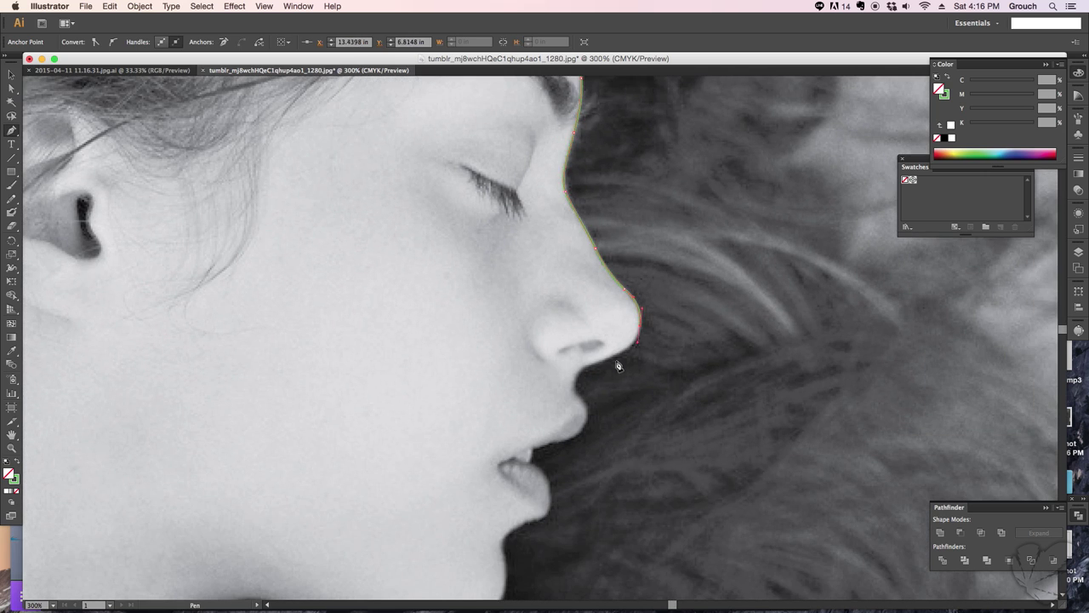
pyautogui.click(586, 371)
pyautogui.scroll(-3, 612, 340)
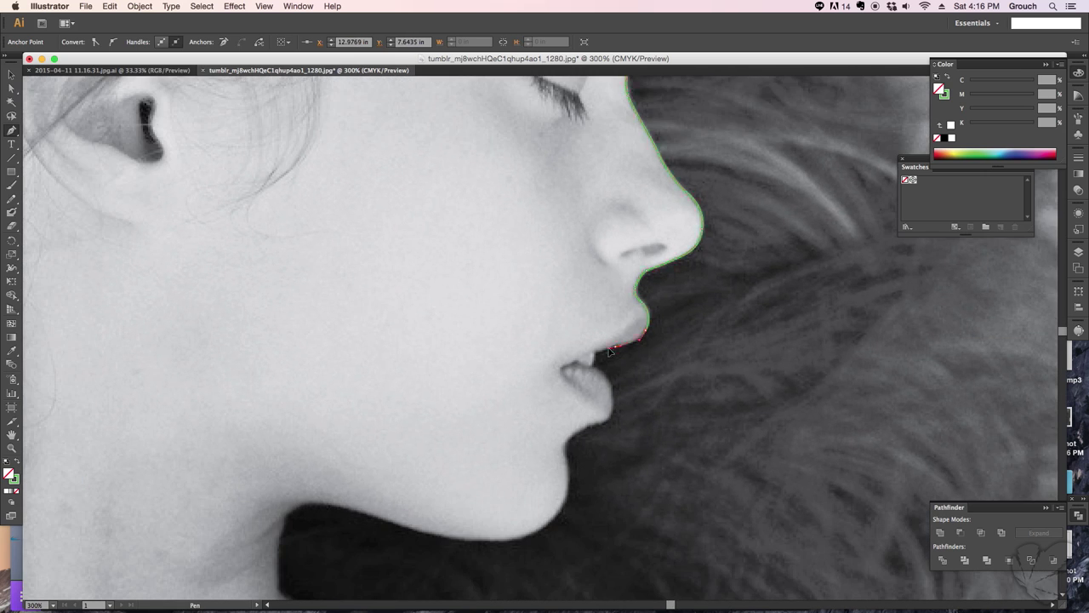
pyautogui.click(609, 420)
pyautogui.scroll(-3, 596, 366)
pyautogui.click(616, 334)
pyautogui.click(598, 421)
pyautogui.scroll(-3, 598, 420)
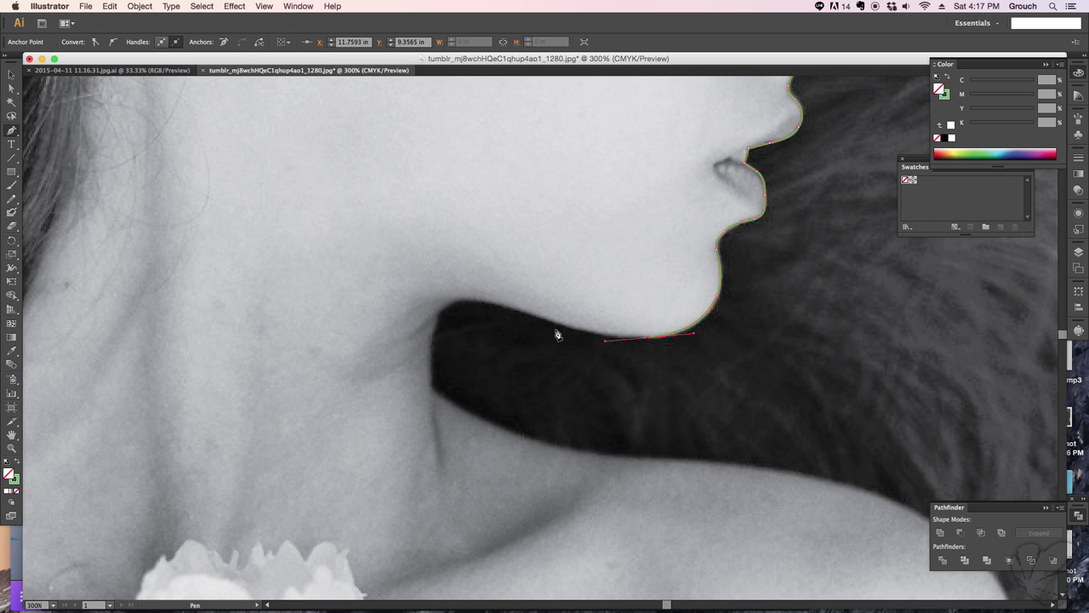
# Continue the path from the jaw down the neck and over the shoulder
pyautogui.click(559, 325)
pyautogui.hscroll(-3, 561, 319)
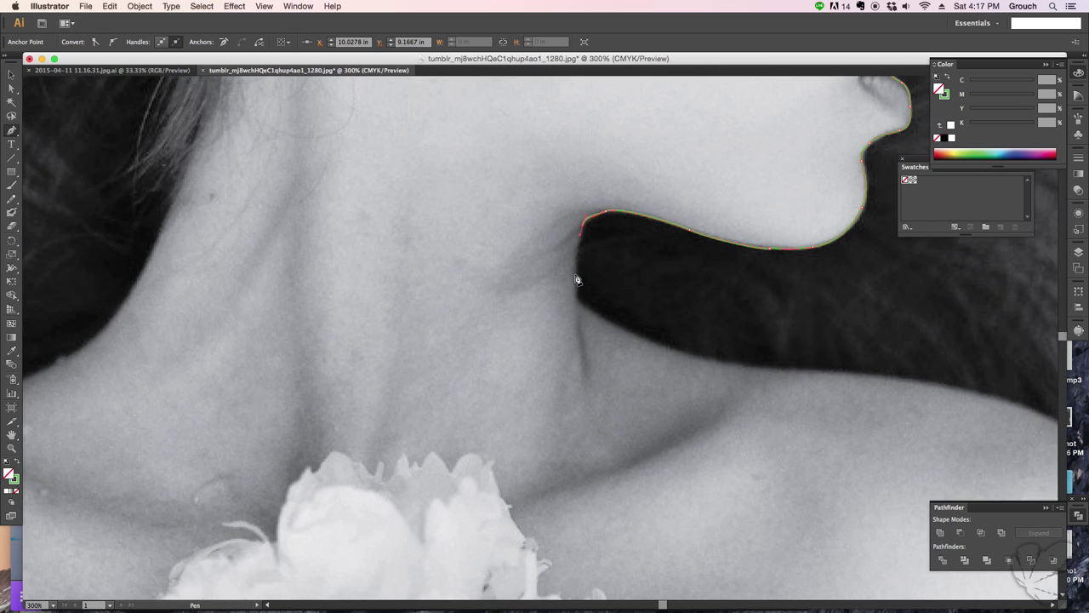
pyautogui.click(578, 296)
pyautogui.scroll(-2, 587, 310)
pyautogui.click(656, 324)
pyautogui.hscroll(3, 656, 324)
pyautogui.click(519, 335)
pyautogui.scroll(-2, 561, 315)
pyautogui.click(567, 274)
pyautogui.scroll(-3, 655, 366)
pyautogui.click(651, 252)
pyautogui.scroll(-3, 652, 252)
# Extend the path down the outer arm edge to the photo's bottom
pyautogui.scroll(-3, 669, 297)
pyautogui.click(673, 340)
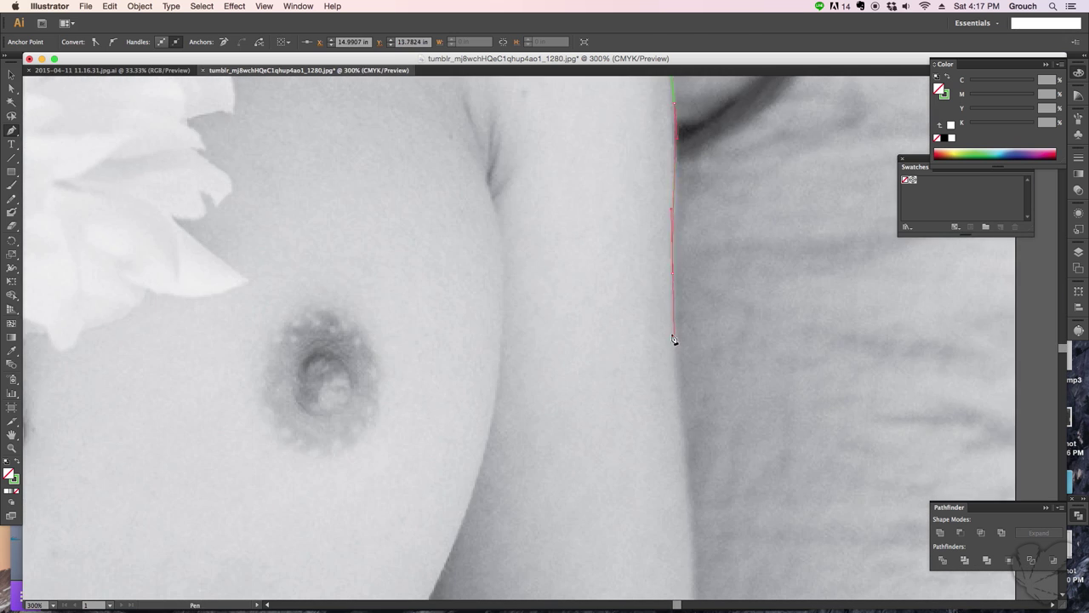
pyautogui.scroll(-7, 673, 339)
pyautogui.scroll(-1, 731, 331)
pyautogui.click(749, 317)
pyautogui.scroll(-2, 752, 305)
pyautogui.click(679, 391)
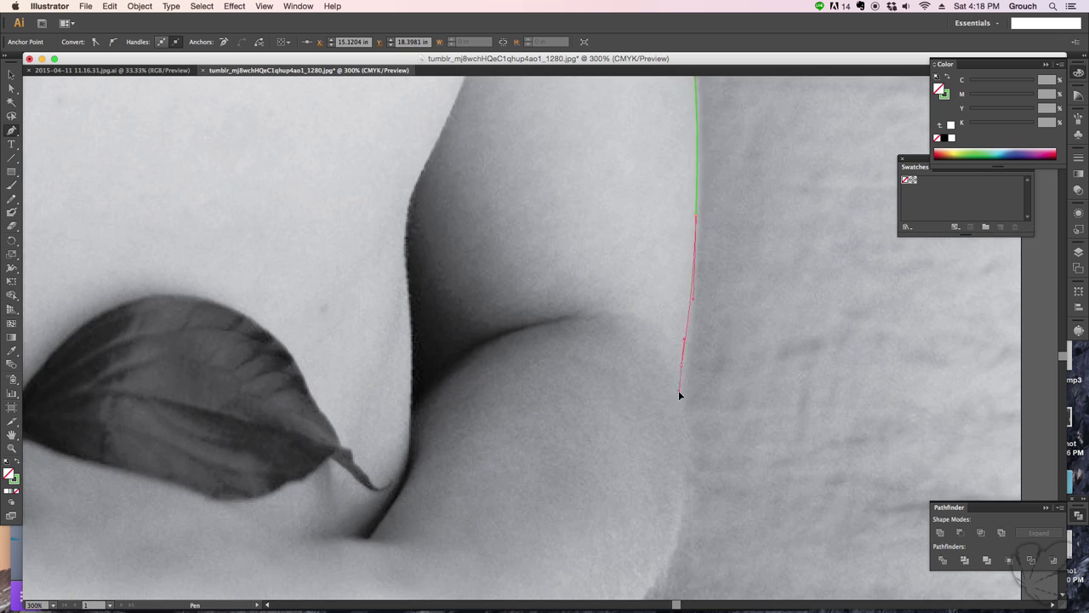
pyautogui.scroll(-2, 734, 440)
pyautogui.scroll(-6, 831, 377)
pyautogui.scroll(4, 426, 557)
pyautogui.scroll(-4, 426, 557)
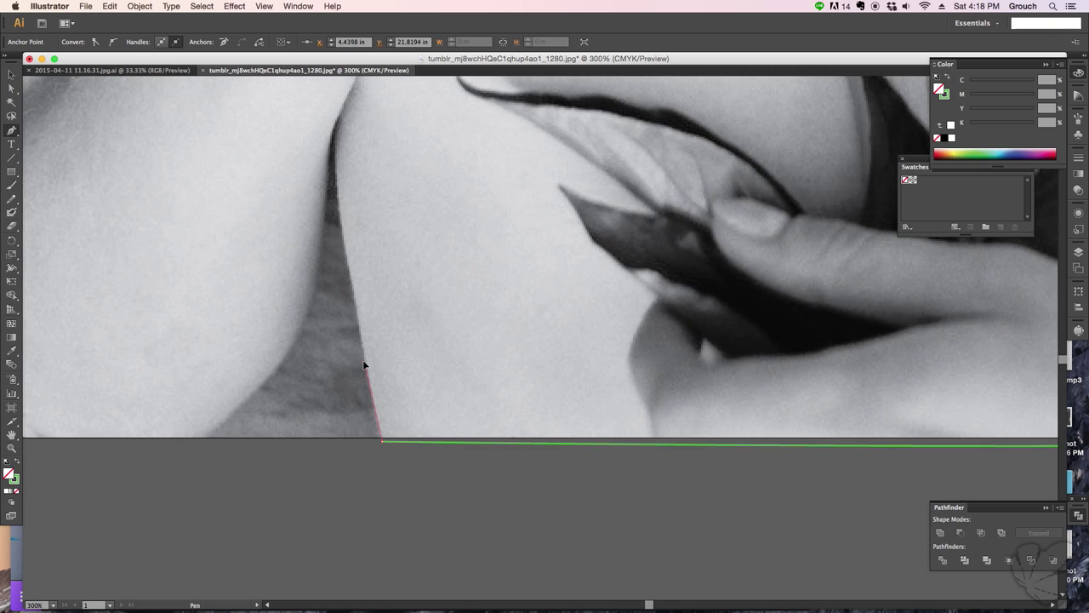
pyautogui.scroll(2, 375, 323)
pyautogui.click(391, 255)
pyautogui.scroll(-4, 426, 280)
pyautogui.hscroll(-2, 425, 281)
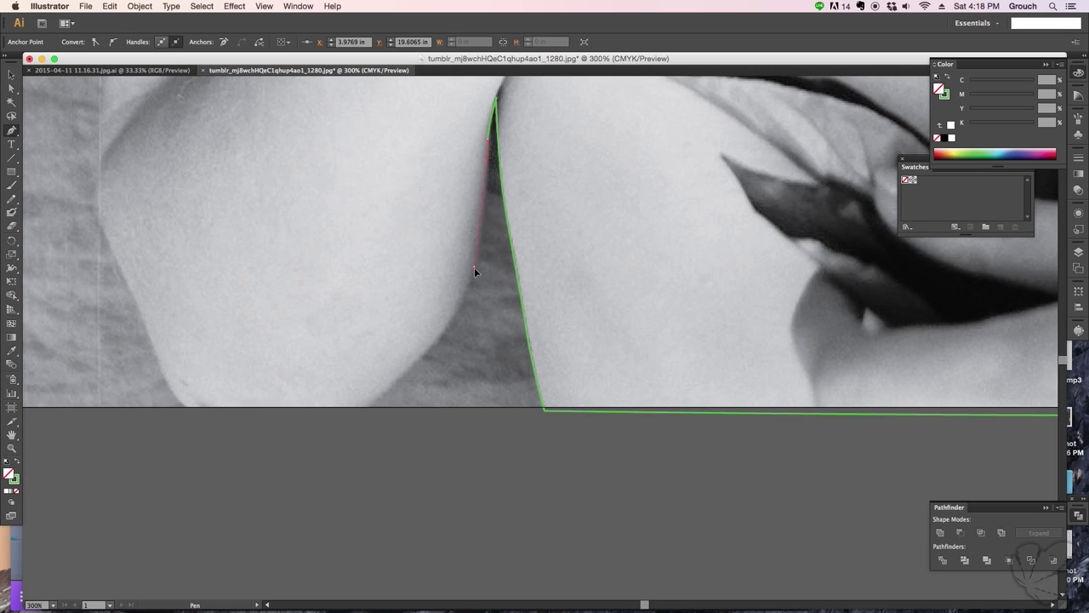
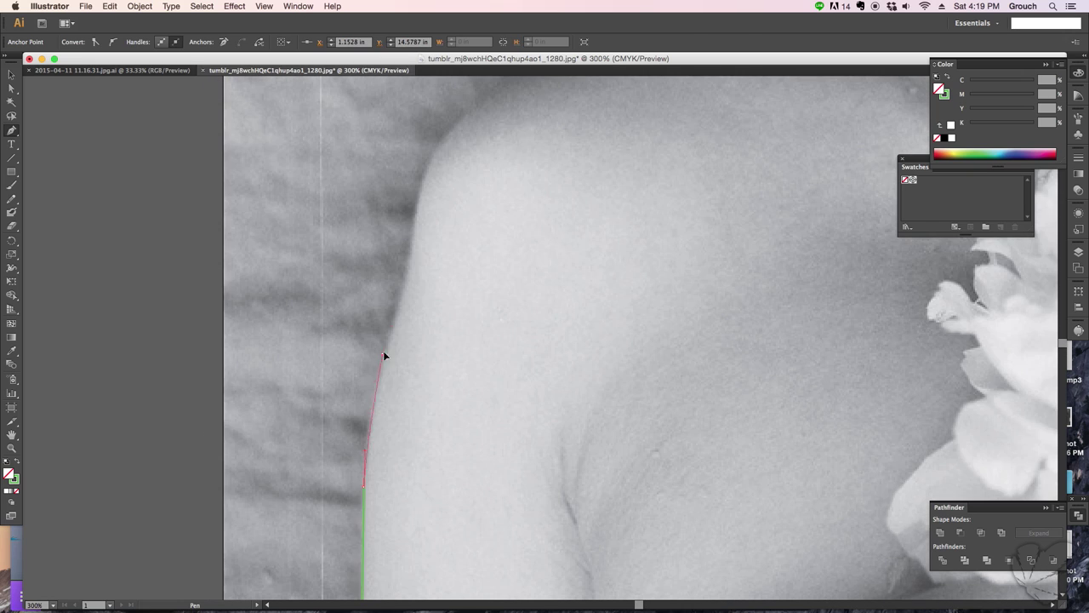
# Extend the green contour up past the neck to the hair edge, then zoom in on the face profile
pyautogui.scroll(2, 396, 340)
pyautogui.scroll(3, 552, 257)
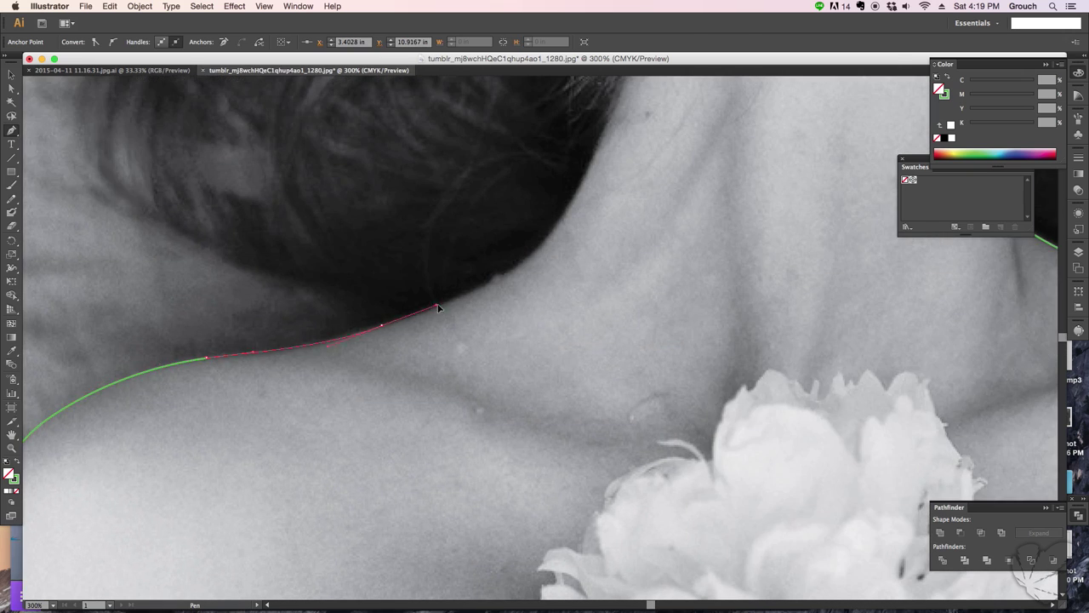
pyautogui.scroll(3, 511, 264)
pyautogui.scroll(3, 462, 263)
pyautogui.scroll(3, 462, 263)
pyautogui.moveTo(431, 250); pyautogui.dragTo(484, 202)
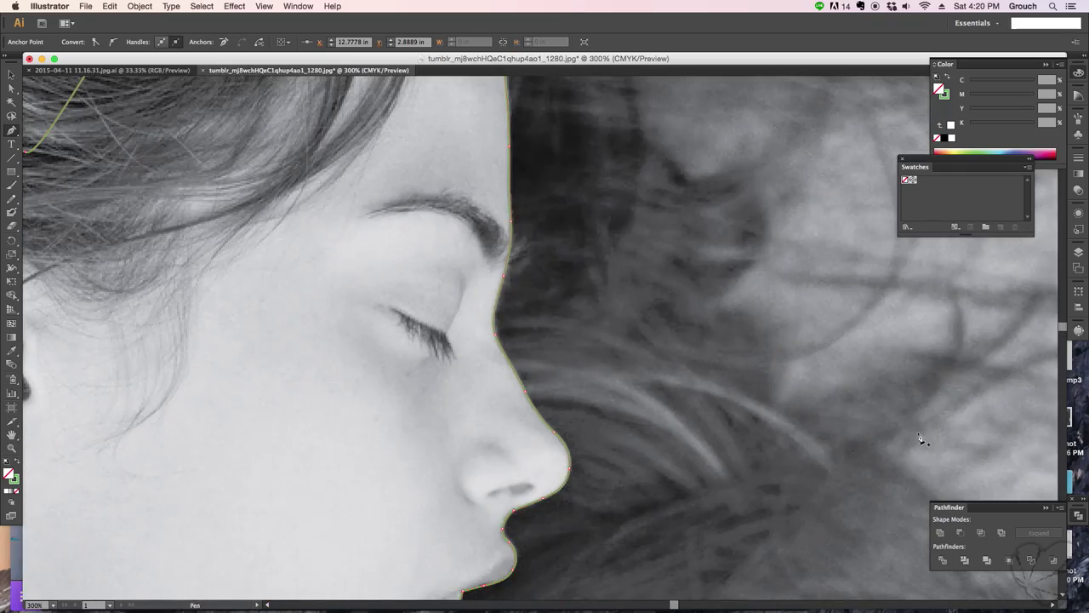
pyautogui.rightClick(560, 275)
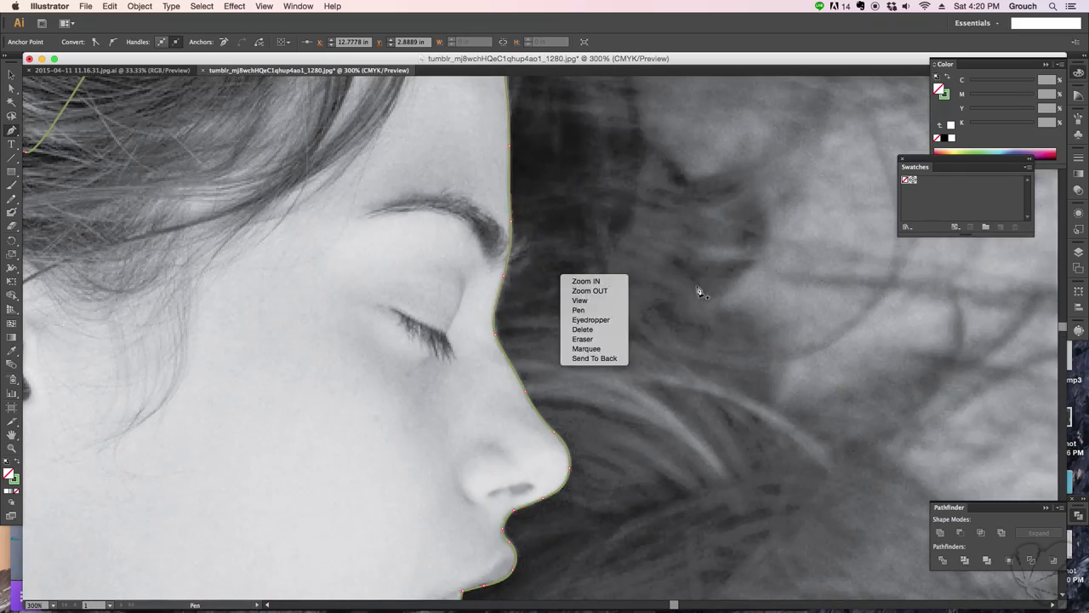
pyautogui.click(596, 293)
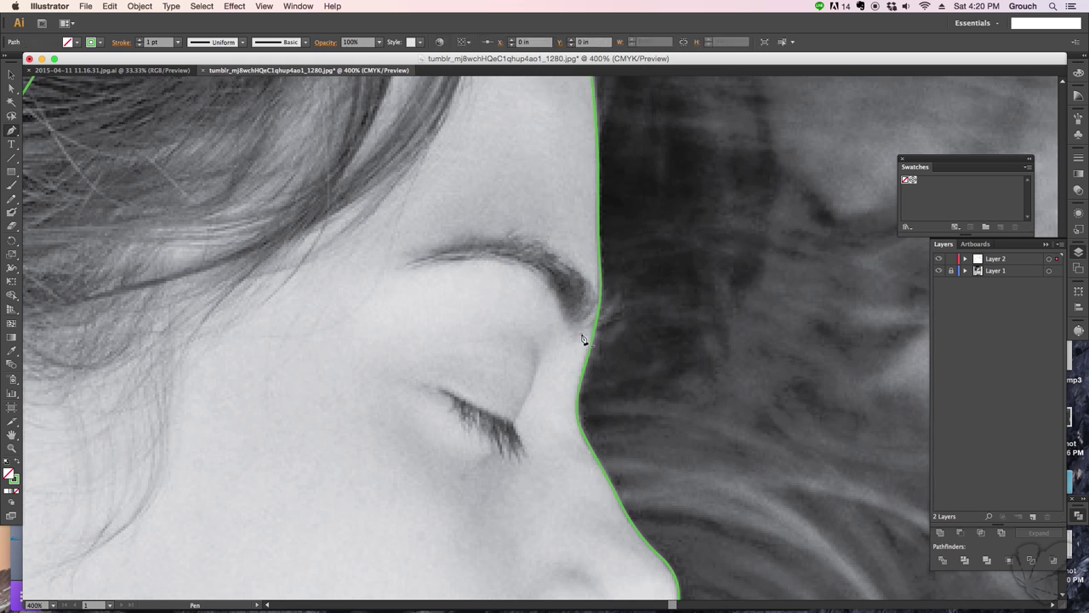
# Trace the eyebrow with a curved green contour from the brow point
pyautogui.click(594, 327)
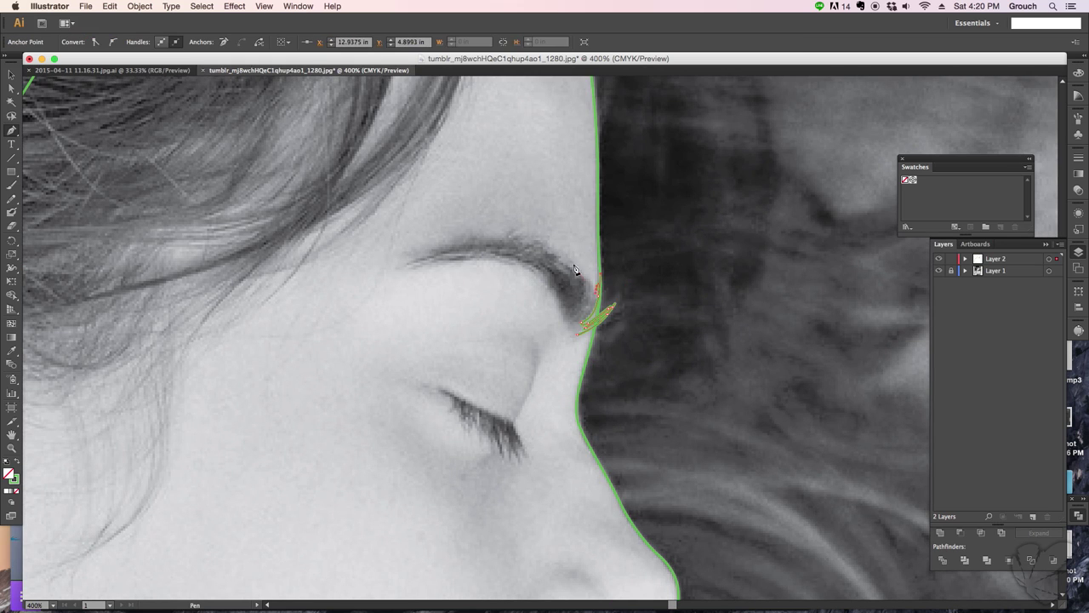
pyautogui.click(531, 241)
pyautogui.moveTo(515, 242); pyautogui.dragTo(575, 240)
pyautogui.click(482, 261)
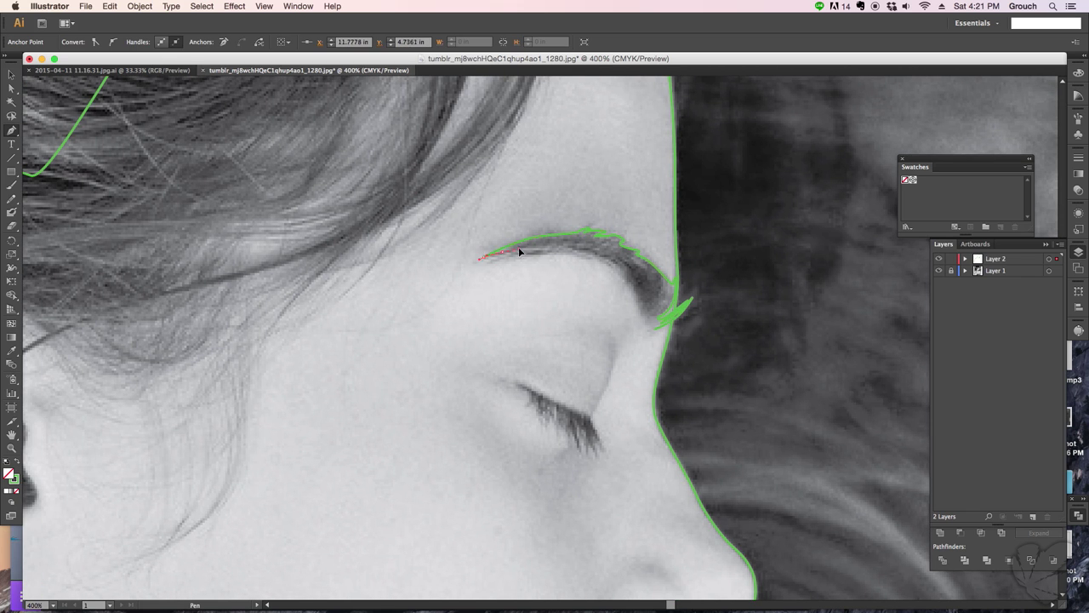
pyautogui.keyDown('super'); pyautogui.click(596, 277); pyautogui.keyUp('super')
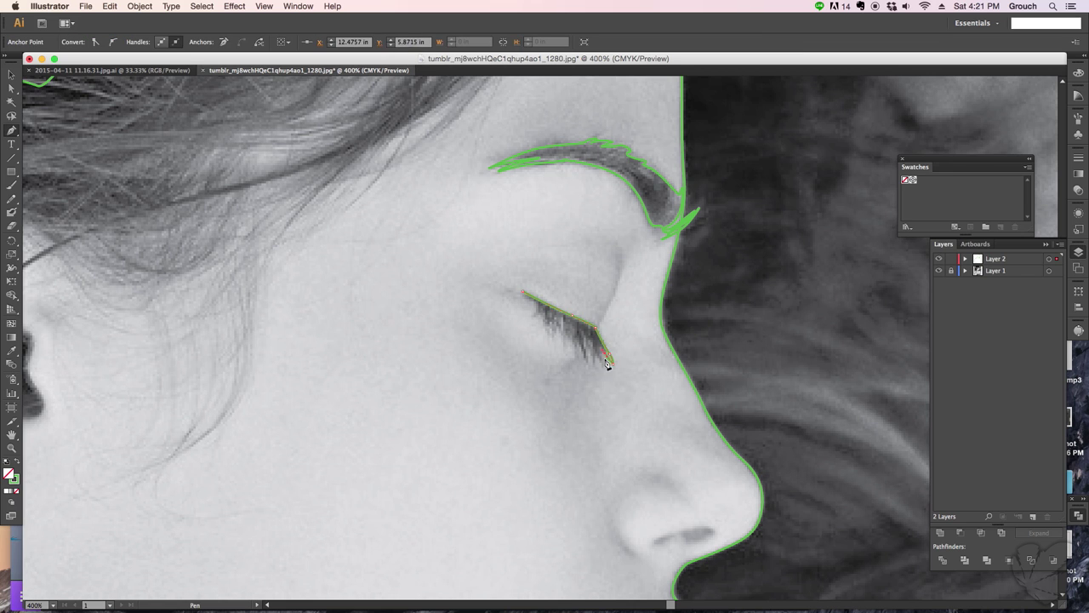
# Zoom in further on the eye and begin tracing the closed eyelashes
pyautogui.rightClick(607, 363)
pyautogui.click(621, 370)
pyautogui.click(587, 349)
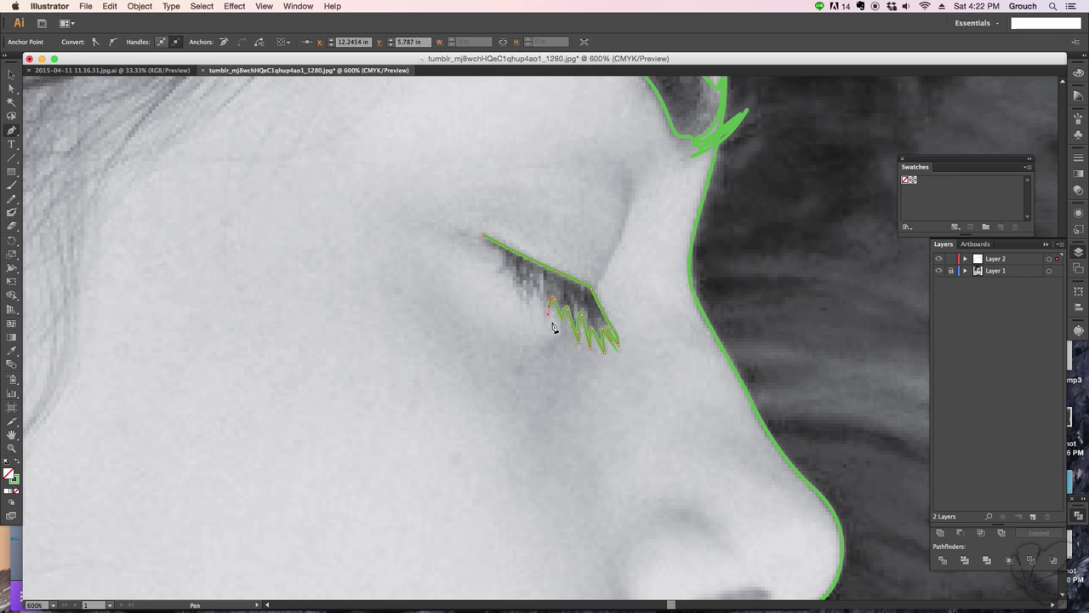
# Draw a curved contour arching over the eyelid from the eye's left tip to its right side
pyautogui.moveTo(511, 340)
pyautogui.mouseDown()
pyautogui.moveTo(679, 186)
pyautogui.moveTo(771, 295)
pyautogui.moveTo(880, 274)
pyautogui.mouseUp()
pyautogui.moveTo(621, 322); pyautogui.dragTo(621, 287)
pyautogui.moveTo(537, 271); pyautogui.dragTo(476, 291)
pyautogui.moveTo(408, 345); pyautogui.dragTo(382, 359)
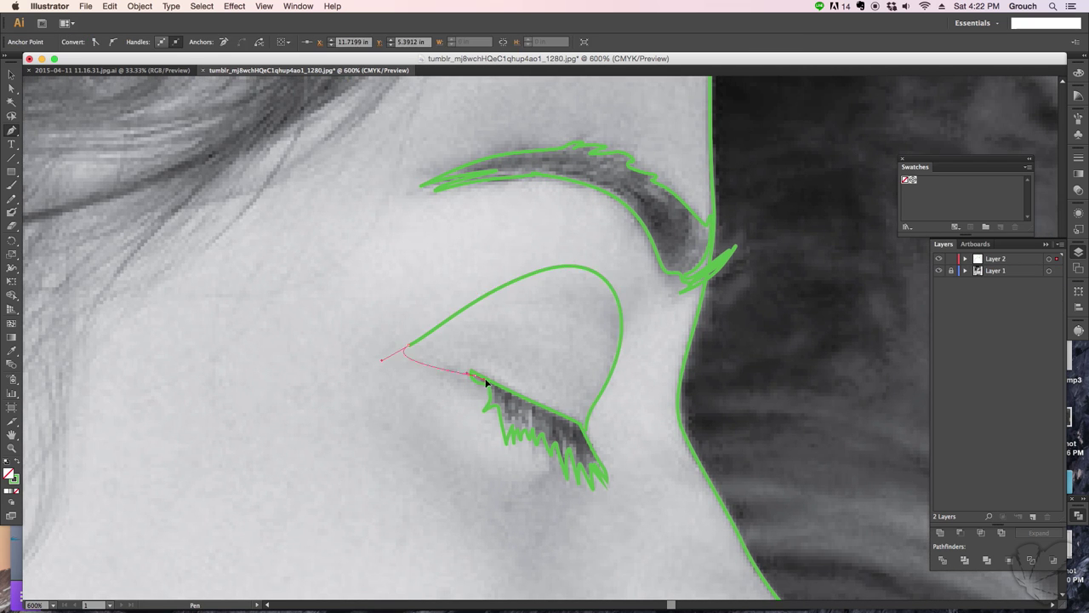
pyautogui.moveTo(511, 414); pyautogui.dragTo(603, 431)
pyautogui.click(498, 367)
pyautogui.moveTo(708, 358); pyautogui.dragTo(700, 389)
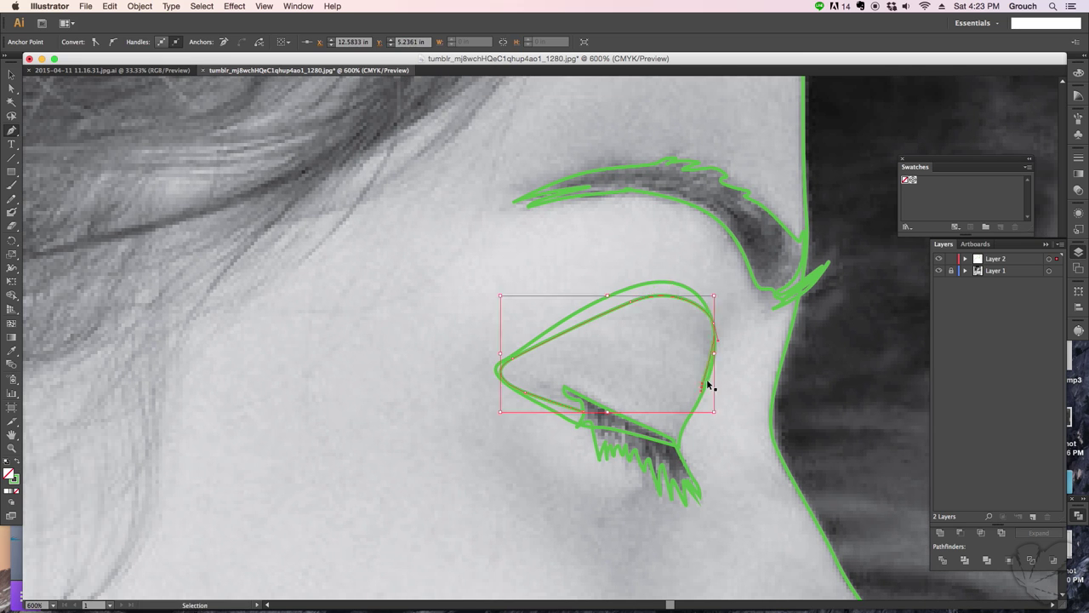
# Add smaller inner contours above the eyelid, curving down to the eye's corner
pyautogui.moveTo(515, 387)
pyautogui.mouseDown()
pyautogui.moveTo(596, 365)
pyautogui.moveTo(701, 308)
pyautogui.mouseUp()
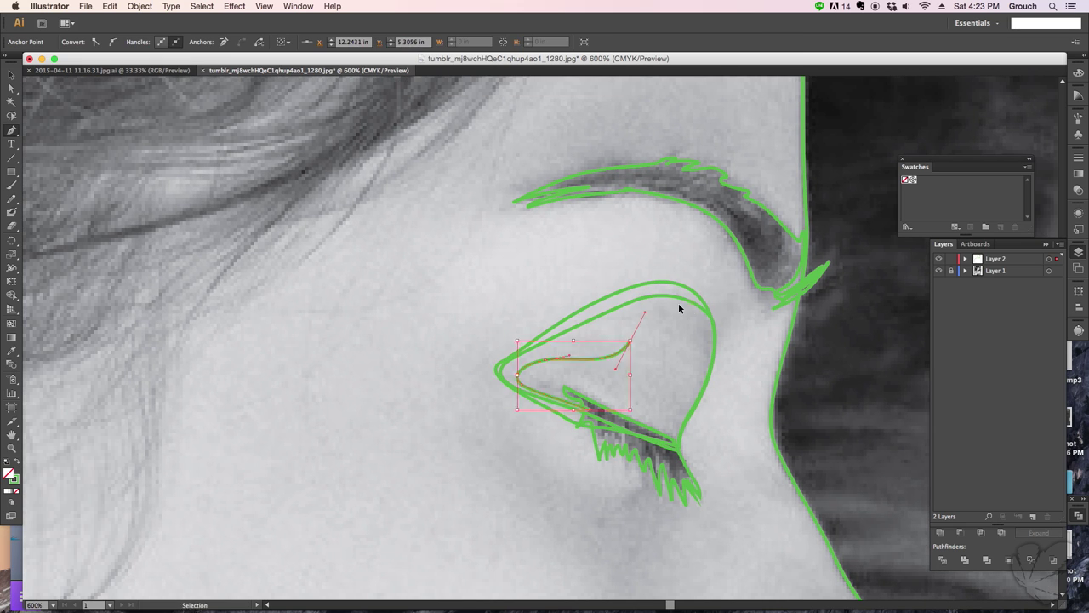
pyautogui.click(538, 384)
pyautogui.moveTo(708, 322); pyautogui.dragTo(717, 353)
pyautogui.scroll(-3, 717, 353)
pyautogui.hscroll(4, 717, 353)
pyautogui.hscroll(2, 492, 349)
pyautogui.moveTo(511, 368); pyautogui.dragTo(551, 327)
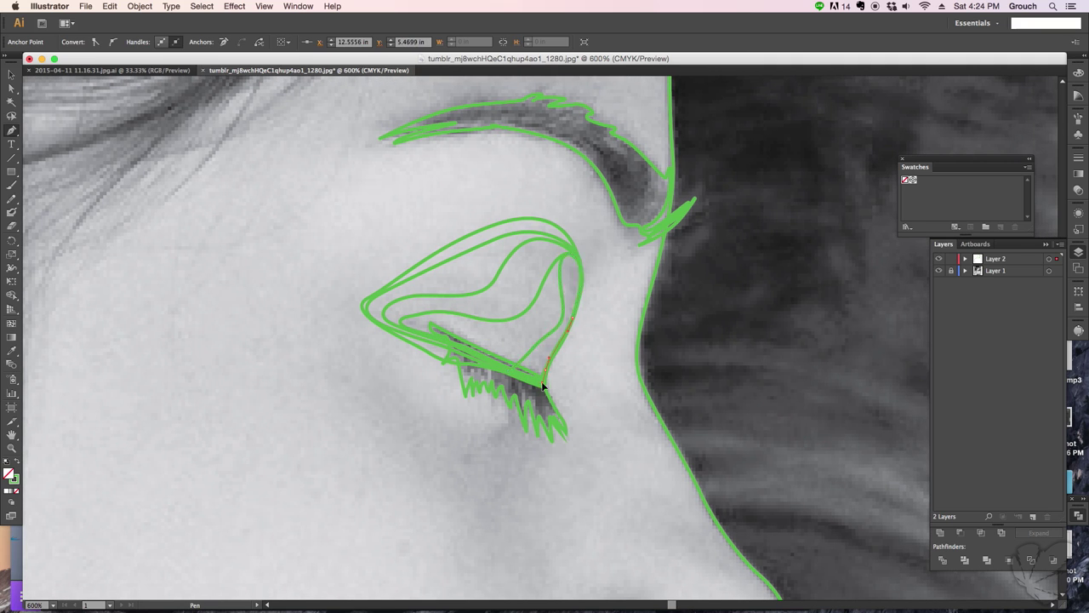
pyautogui.scroll(-1, 545, 376)
pyautogui.hscroll(1, 545, 376)
pyautogui.moveTo(559, 235); pyautogui.dragTo(569, 257)
# Draw a contour loop below the eye, curving beneath the lashes up to the left tip
pyautogui.hscroll(-3, 644, 352)
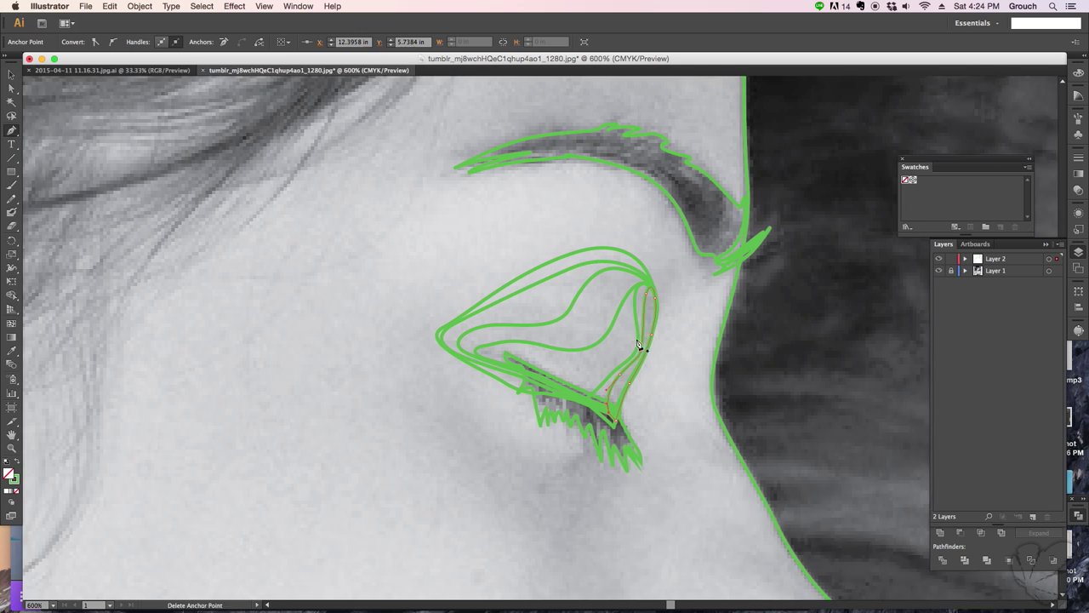
pyautogui.scroll(3, 618, 348)
pyautogui.scroll(-6, 618, 348)
pyautogui.moveTo(556, 312); pyautogui.dragTo(554, 348)
pyautogui.moveTo(460, 323); pyautogui.dragTo(436, 298)
pyautogui.moveTo(420, 235)
pyautogui.mouseDown()
pyautogui.moveTo(481, 258)
pyautogui.moveTo(452, 261)
pyautogui.mouseUp()
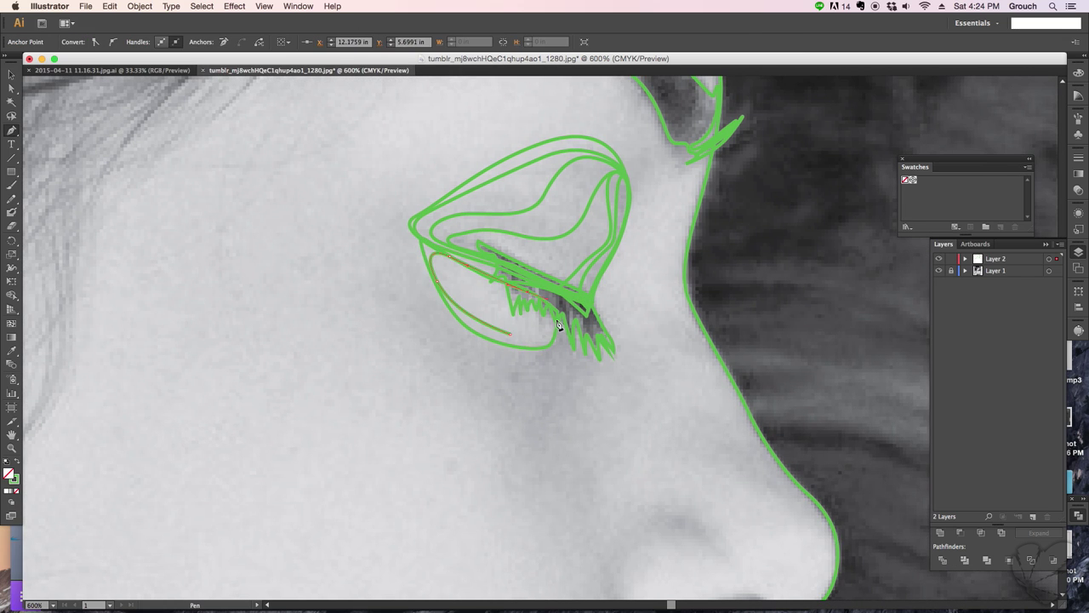
# Add further contours below the eye's corner and along the lower loop's bottom
pyautogui.scroll(-2, 595, 357)
pyautogui.moveTo(614, 342); pyautogui.dragTo(603, 364)
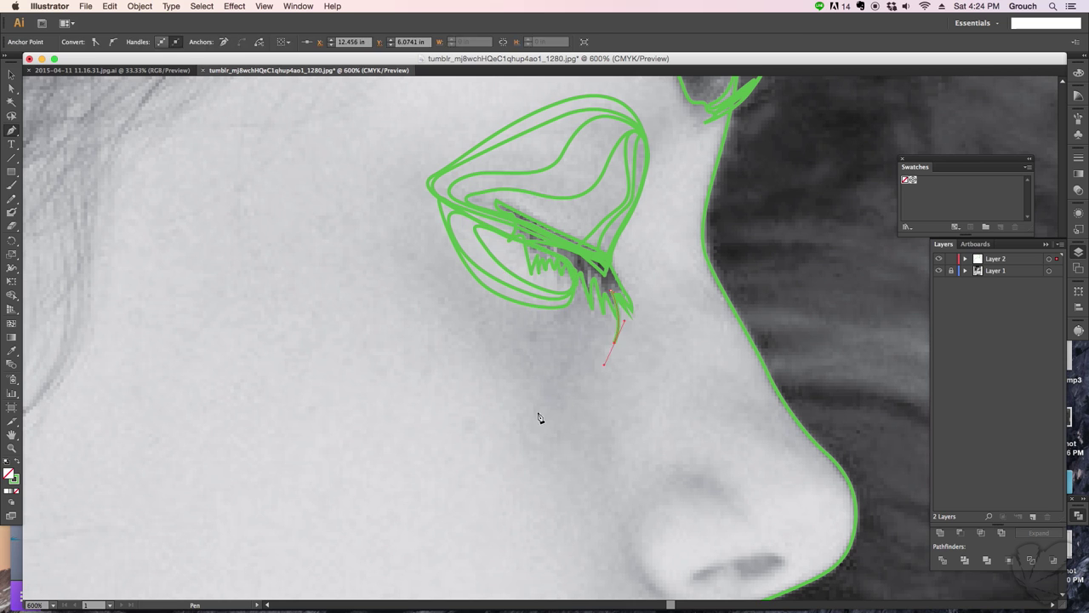
pyautogui.moveTo(428, 278); pyautogui.dragTo(450, 315)
pyautogui.scroll(-2, 509, 347)
pyautogui.moveTo(561, 364); pyautogui.dragTo(605, 260)
pyautogui.scroll(-2, 469, 275)
pyautogui.click(556, 323)
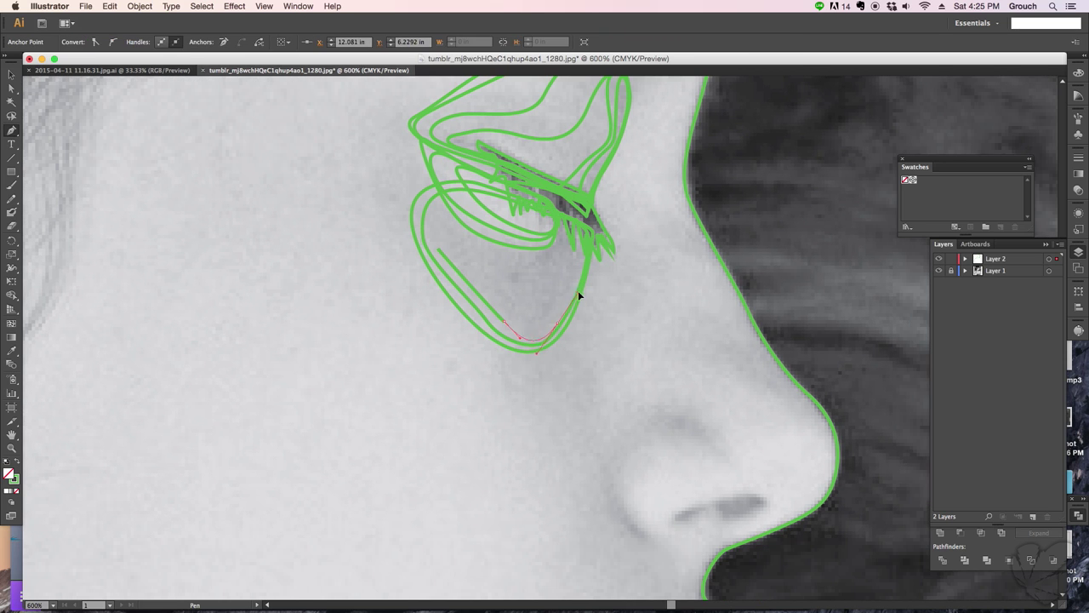
# Draw another contour curving under the eye and commit it
pyautogui.click(437, 248)
pyautogui.moveTo(469, 248); pyautogui.dragTo(525, 340)
pyautogui.scroll(-1, 525, 339)
pyautogui.click(518, 210)
pyautogui.click(531, 199)
pyautogui.moveTo(560, 219); pyautogui.dragTo(549, 235)
# Draw a contour from the eyebrow down past the lower lid and around below the eye
pyautogui.rightClick(574, 284)
pyautogui.scroll(3, 544, 323)
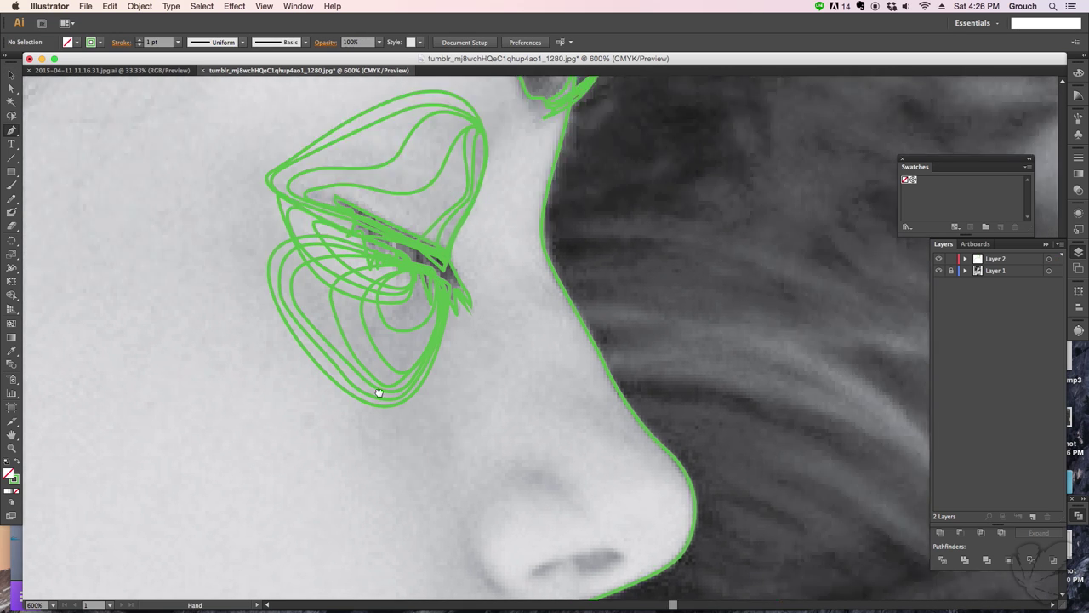
pyautogui.click(584, 326)
pyautogui.moveTo(638, 241); pyautogui.dragTo(626, 213)
pyautogui.click(531, 168)
pyautogui.click(486, 287)
pyautogui.hscroll(2, 511, 289)
pyautogui.moveTo(523, 291); pyautogui.dragTo(534, 302)
pyautogui.hscroll(-3, 541, 308)
# Draw a closed green loop to the left of the eye, between brow and lid
pyautogui.click(575, 274)
pyautogui.moveTo(425, 298); pyautogui.dragTo(439, 336)
pyautogui.click(481, 353)
pyautogui.hscroll(-2, 596, 287)
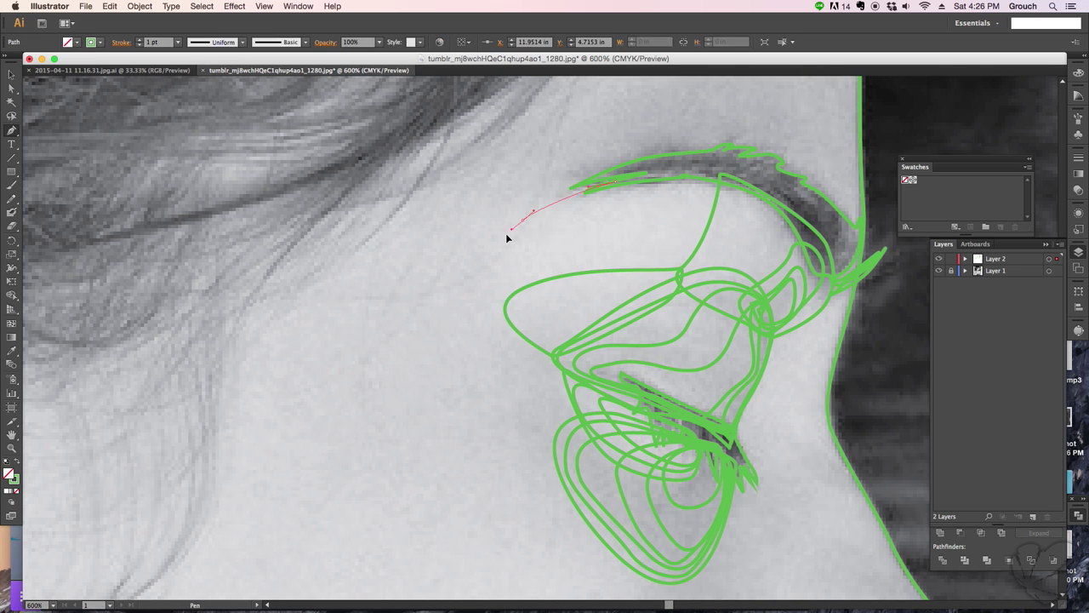
pyautogui.click(717, 235)
# Select and deselect the new loops with the Selection tool, then return to the Pen tool
pyautogui.rightClick(627, 211)
pyautogui.click(656, 241)
pyautogui.moveTo(482, 272); pyautogui.dragTo(697, 228)
pyautogui.moveTo(774, 248); pyautogui.dragTo(784, 285)
pyautogui.click(766, 263)
pyautogui.click(448, 367)
pyautogui.press('p')
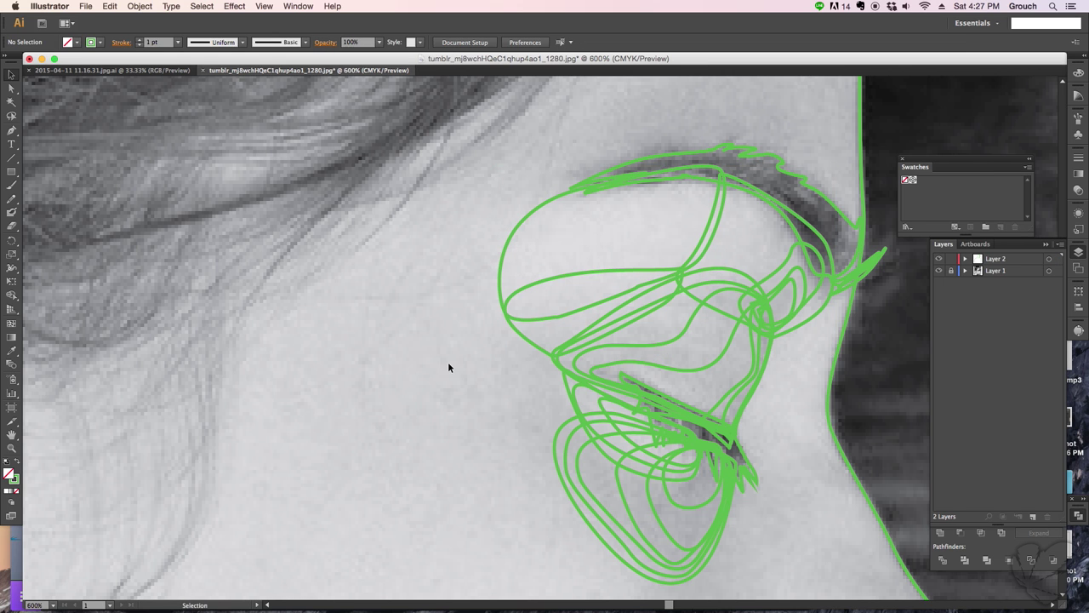
# Draw a stroke from the lashes along the nose bridge edge to the profile
pyautogui.hscroll(3, 447, 368)
pyautogui.scroll(5, 480, 377)
pyautogui.moveTo(480, 377); pyautogui.dragTo(395, 121)
pyautogui.click(631, 298)
pyautogui.moveTo(634, 233); pyautogui.dragTo(645, 217)
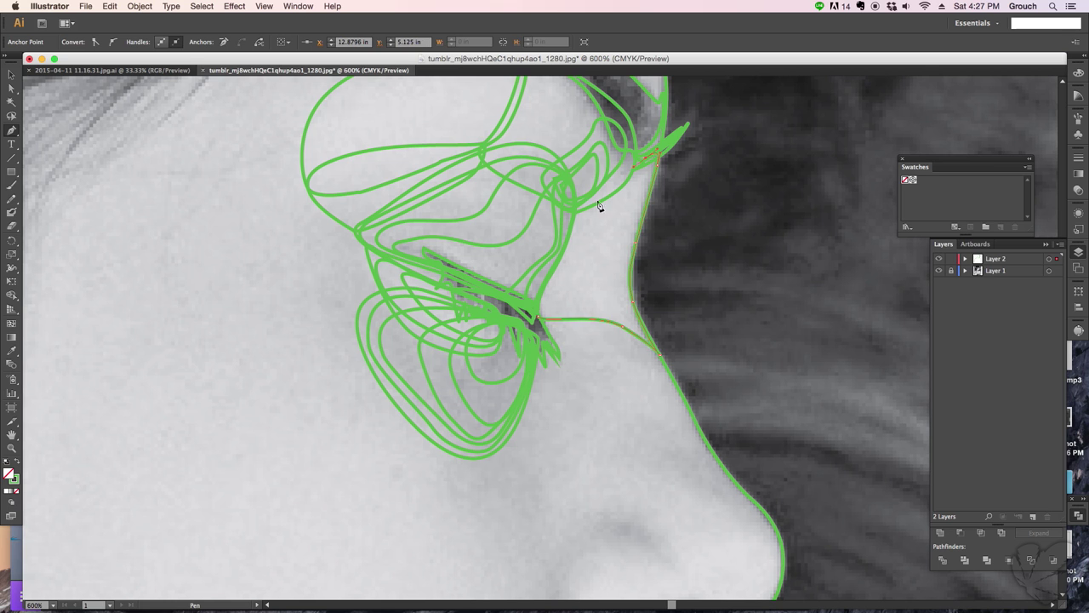
pyautogui.hscroll(2, 553, 283)
pyautogui.scroll(1, 554, 283)
pyautogui.moveTo(522, 308); pyautogui.dragTo(584, 336)
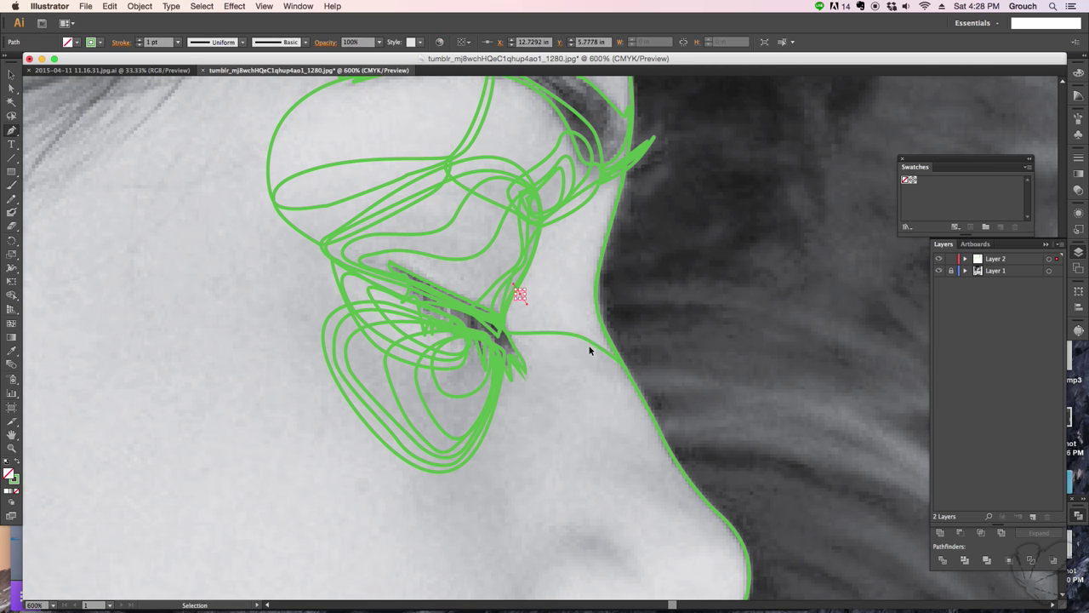
# Draw a contour down along the nose, curving to its tip
pyautogui.scroll(-4, 585, 255)
pyautogui.hscroll(-2, 585, 255)
pyautogui.scroll(-1, 587, 284)
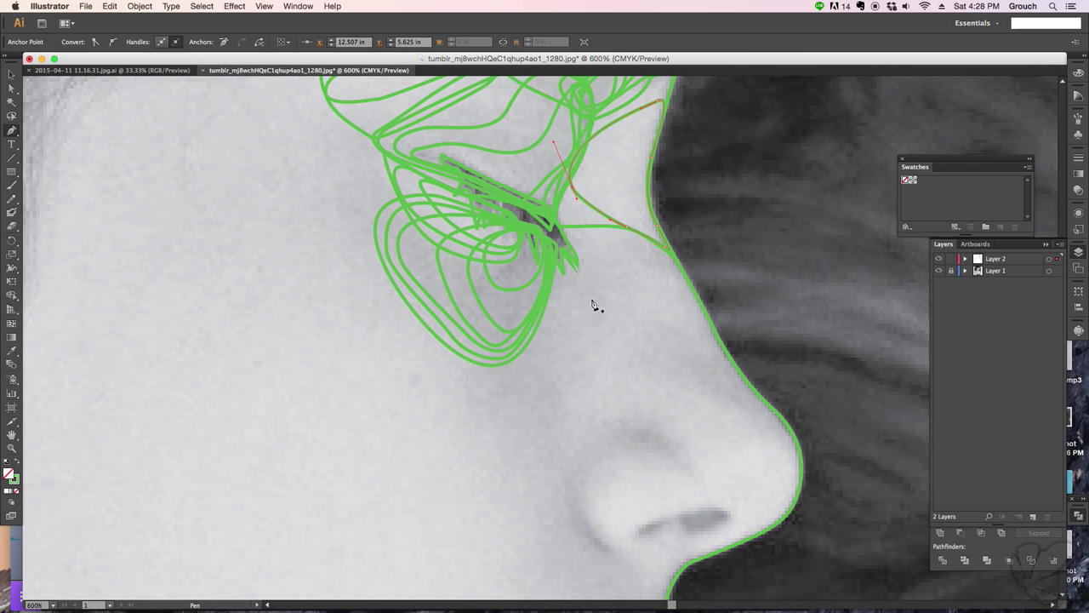
pyautogui.moveTo(655, 384); pyautogui.dragTo(679, 398)
pyautogui.moveTo(770, 414)
pyautogui.mouseDown()
pyautogui.moveTo(794, 438)
pyautogui.moveTo(787, 448)
pyautogui.mouseUp()
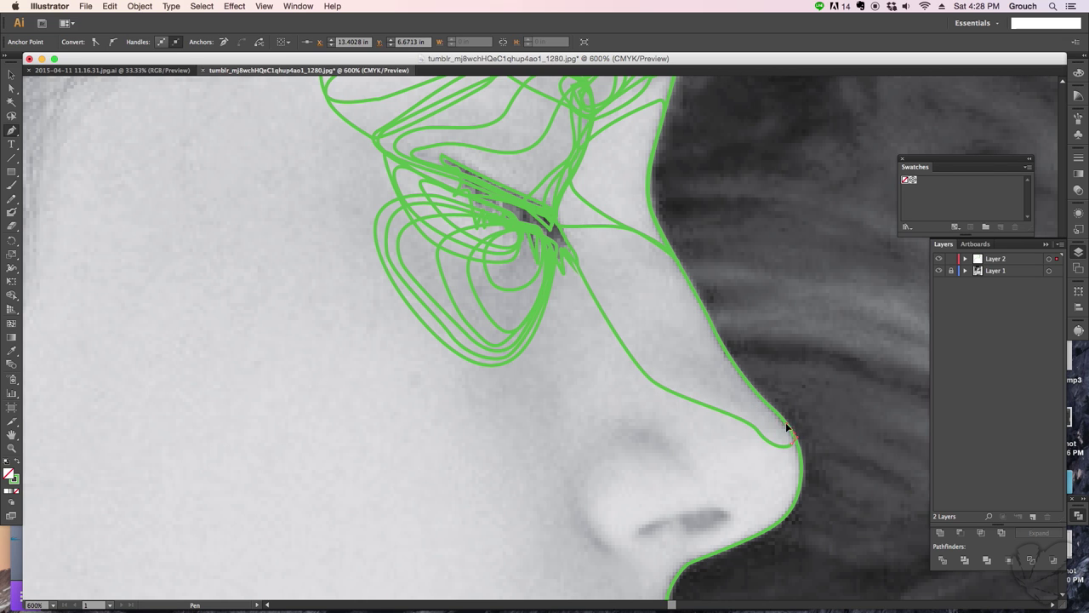
pyautogui.scroll(2, 755, 396)
pyautogui.scroll(1, 723, 416)
pyautogui.scroll(2, 678, 442)
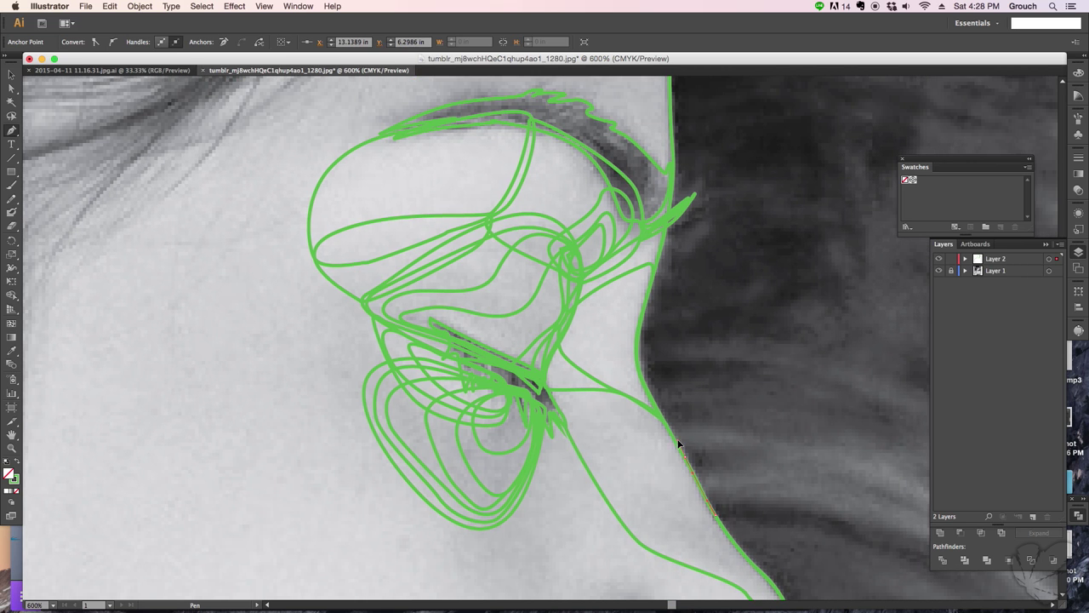
# Extend the nose contour and close it into a loop
pyautogui.scroll(-5, 551, 397)
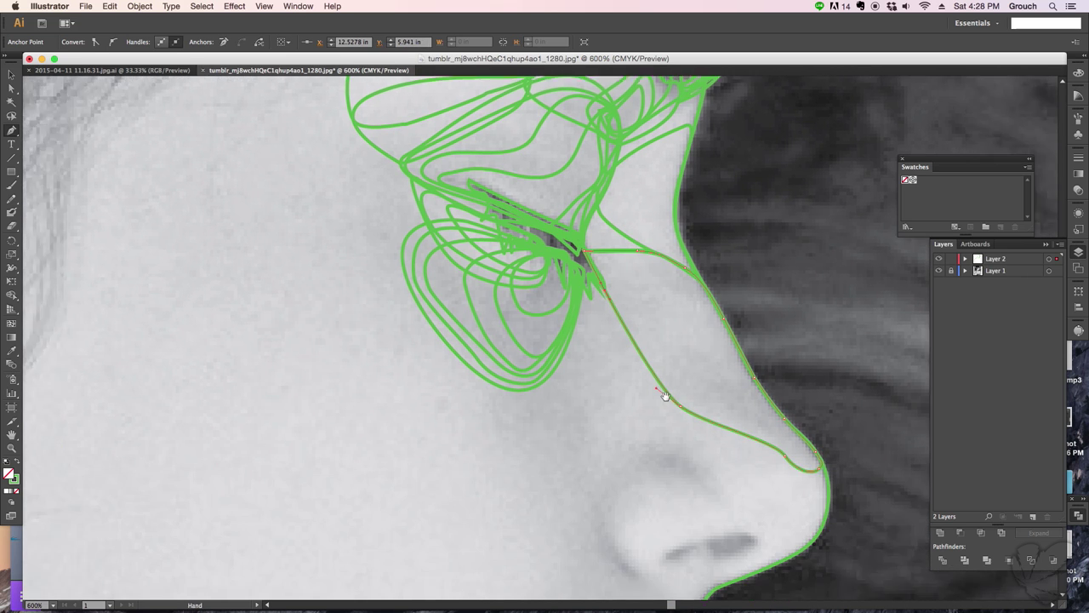
pyautogui.hscroll(2, 661, 388)
pyautogui.moveTo(640, 353)
pyautogui.mouseDown()
pyautogui.moveTo(615, 296)
pyautogui.moveTo(638, 291)
pyautogui.mouseUp()
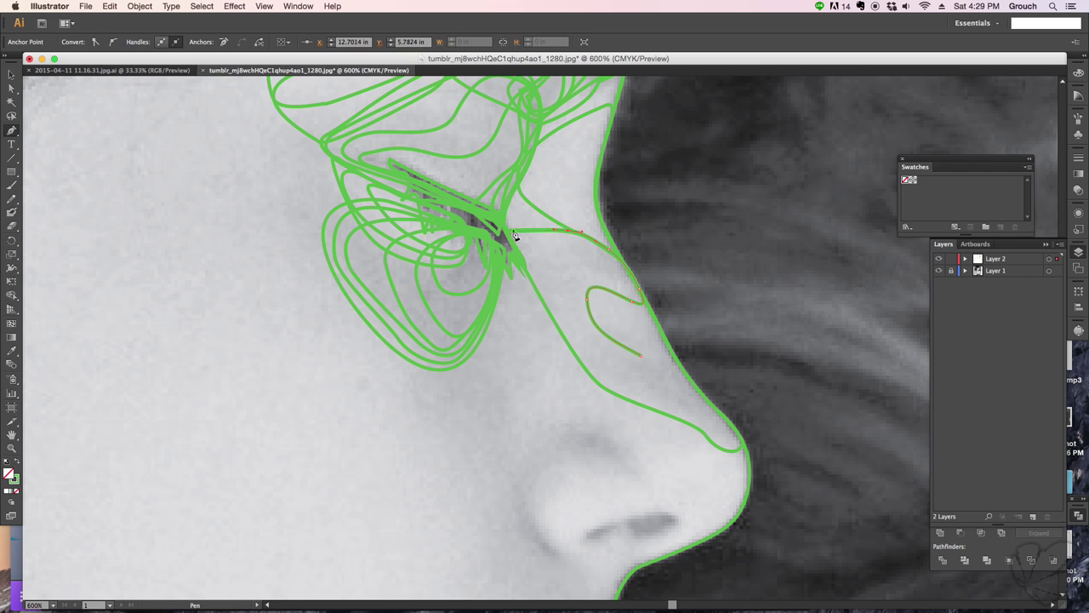
pyautogui.click(580, 366)
pyautogui.hscroll(-3, 691, 404)
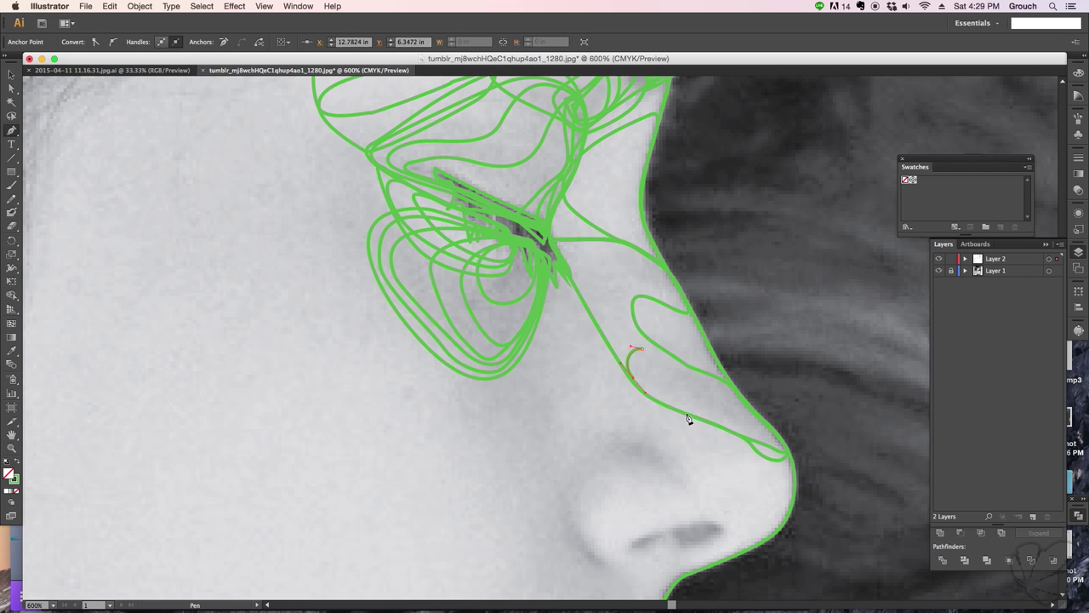
pyautogui.click(766, 428)
pyautogui.click(678, 387)
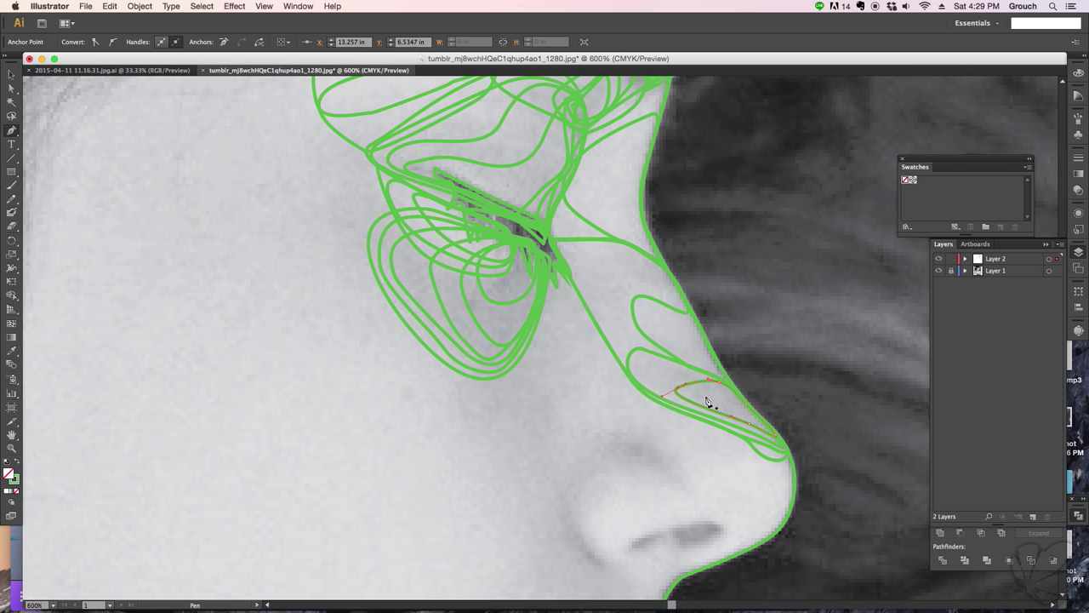
# Draw another contour down the side of the nose toward its tip
pyautogui.scroll(-5, 746, 377)
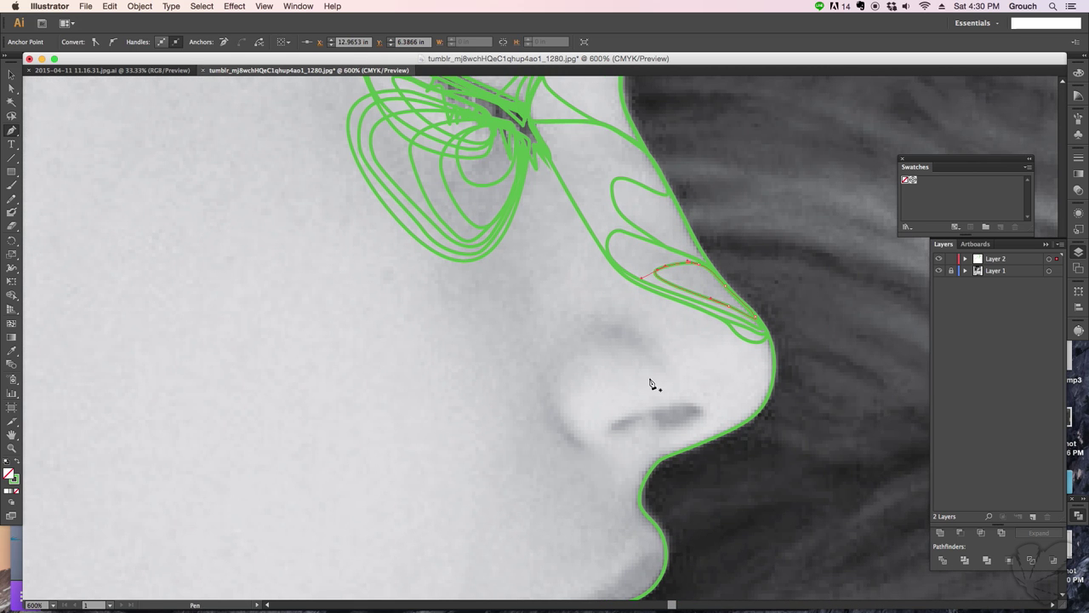
pyautogui.scroll(3, 651, 384)
pyautogui.click(595, 271)
pyautogui.click(611, 417)
pyautogui.click(817, 400)
pyautogui.click(597, 270)
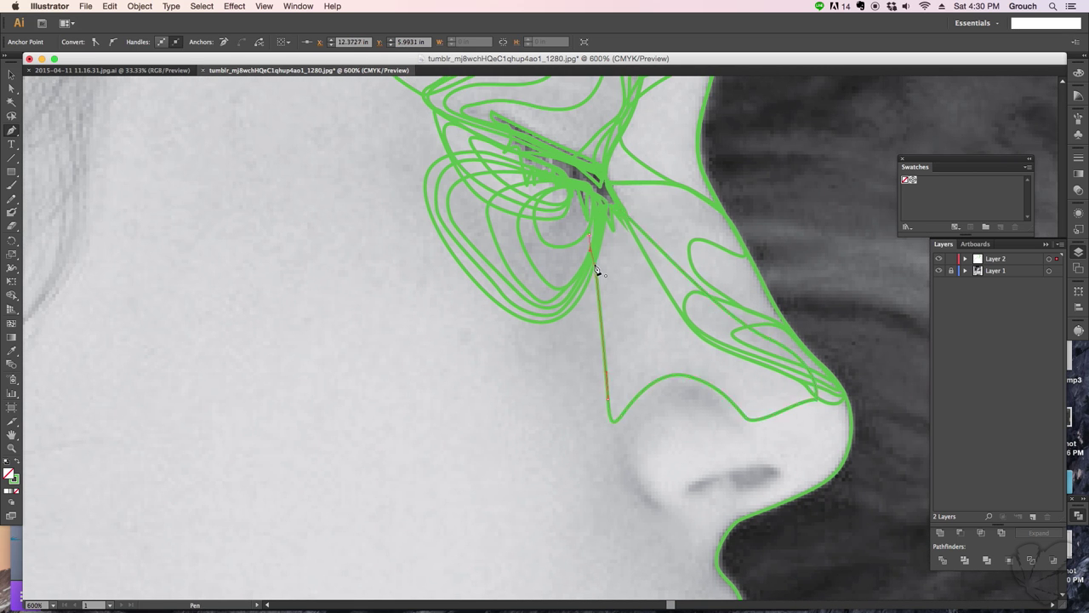
pyautogui.hscroll(3, 595, 289)
# Trace a curved contour around the nostril wing and close the loop
pyautogui.moveTo(546, 204); pyautogui.dragTo(538, 223)
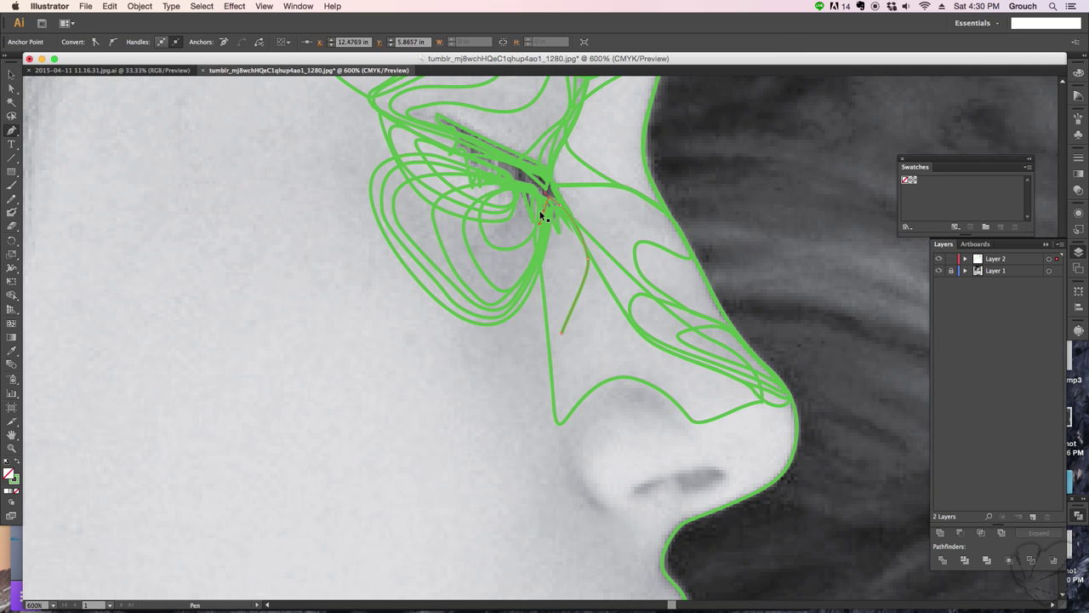
pyautogui.click(547, 358)
pyautogui.scroll(-3, 594, 329)
pyautogui.moveTo(588, 295); pyautogui.dragTo(605, 293)
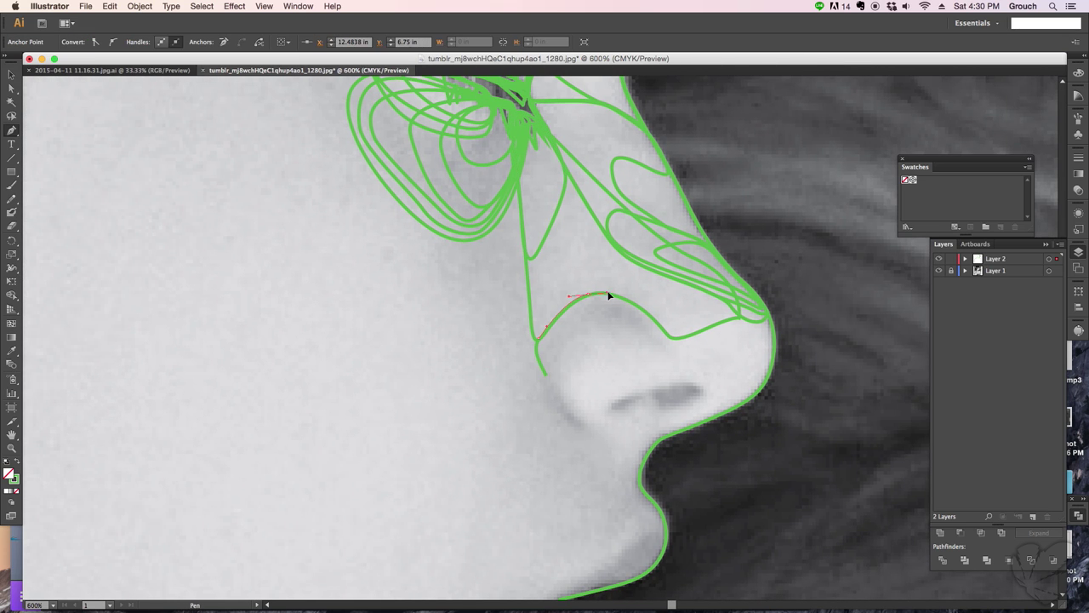
pyautogui.click(547, 376)
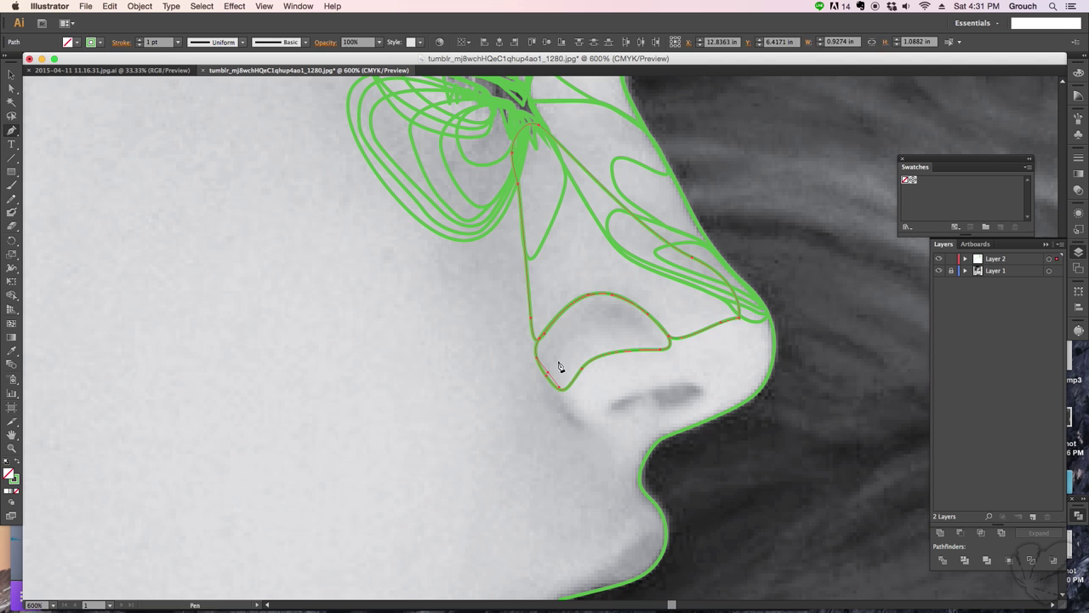
# Draw a small closed loop inside the nostril and curve the nostril contour downward
pyautogui.moveTo(598, 299); pyautogui.dragTo(600, 321)
pyautogui.click(591, 335)
pyautogui.click(603, 315)
pyautogui.scroll(-3, 516, 340)
pyautogui.hscroll(3, 516, 341)
pyautogui.moveTo(535, 372); pyautogui.dragTo(496, 345)
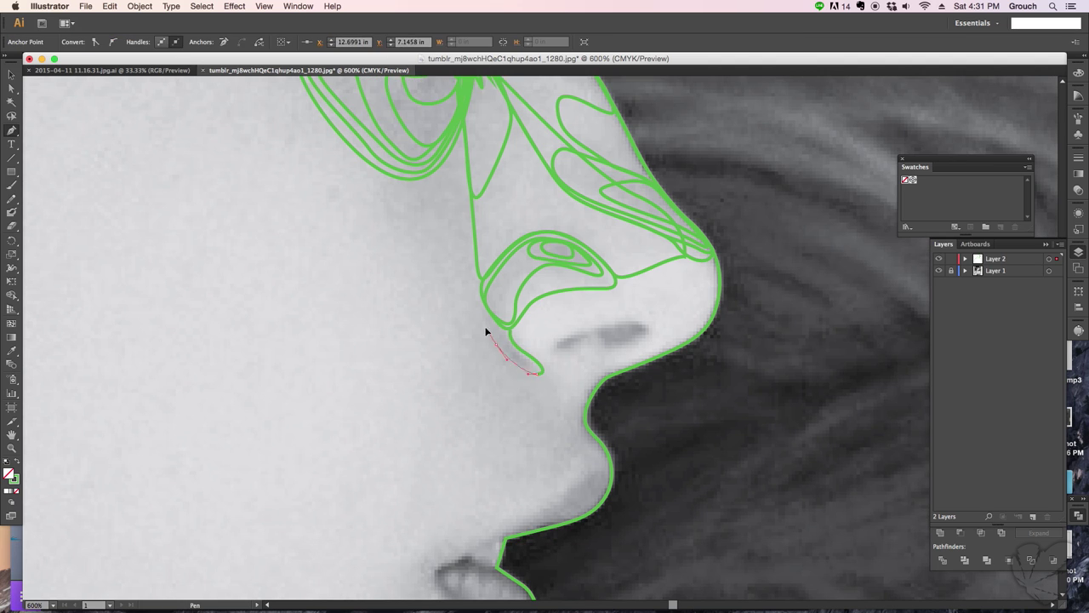
pyautogui.click(534, 373)
# Trace curved contours beneath the nose and along the edge of the nostril opening
pyautogui.hscroll(3, 509, 360)
pyautogui.scroll(1, 509, 360)
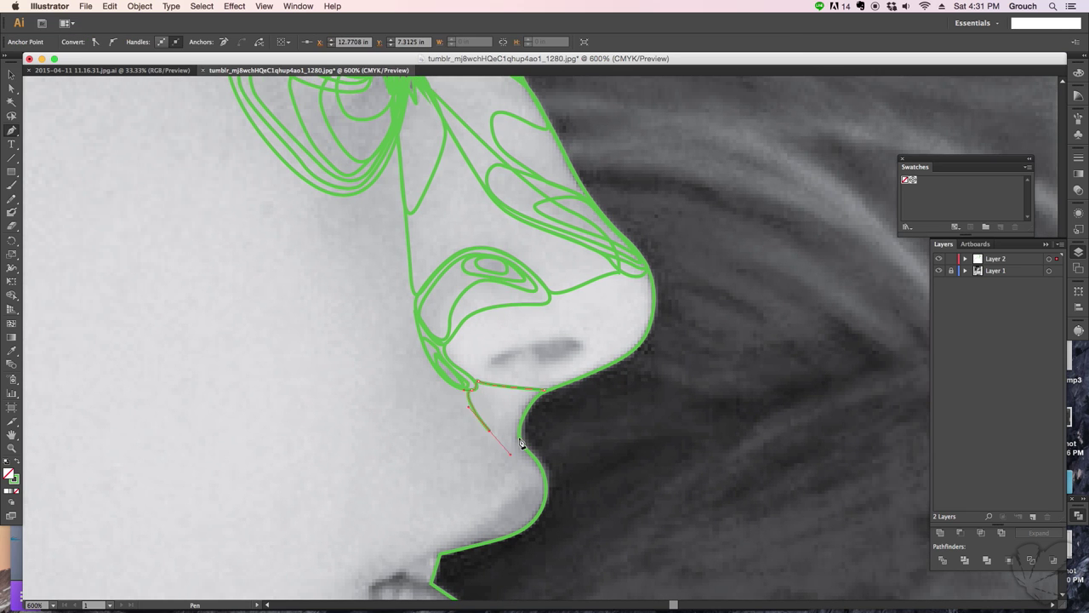
pyautogui.moveTo(525, 454); pyautogui.dragTo(510, 446)
pyautogui.hscroll(-3, 511, 446)
pyautogui.scroll(2, 525, 378)
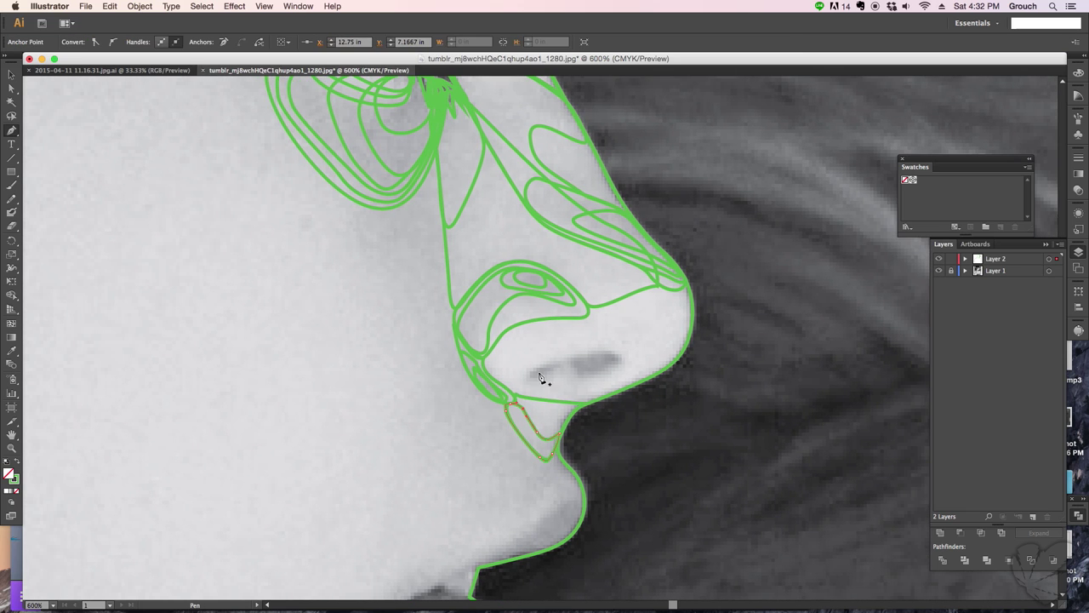
pyautogui.moveTo(589, 405); pyautogui.dragTo(616, 396)
pyautogui.hscroll(-3, 562, 377)
pyautogui.scroll(-1, 563, 376)
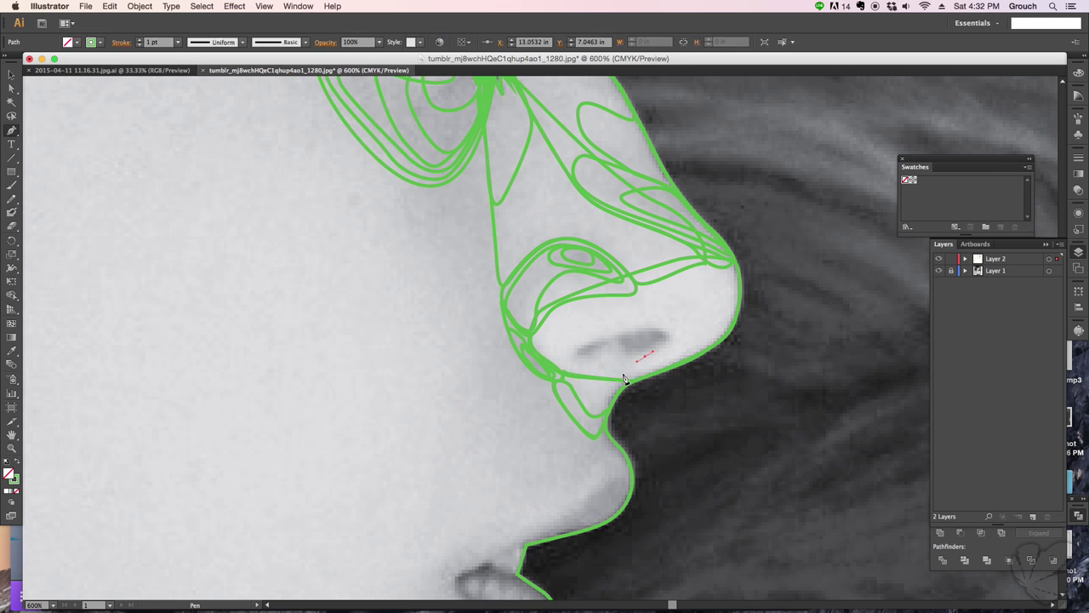
pyautogui.click(634, 363)
pyautogui.moveTo(593, 365); pyautogui.dragTo(619, 370)
pyautogui.click(631, 358)
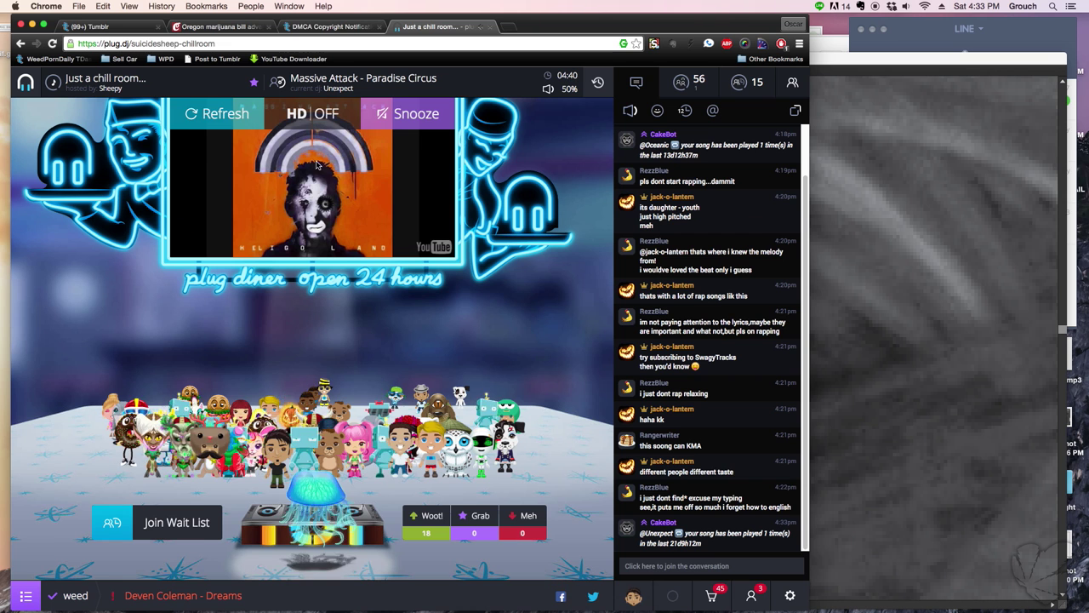
# Add the current song to a new 'weed' playlist in the music player, then return to Illustrator
pyautogui.click(479, 514)
pyautogui.click(464, 495)
pyautogui.click(448, 477)
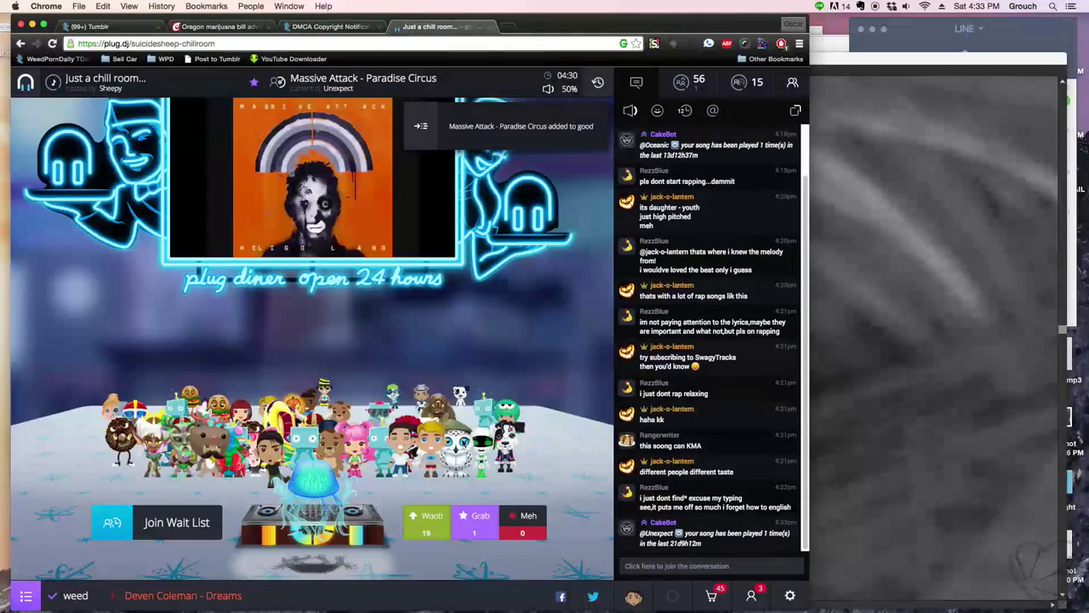
pyautogui.press('super+Tab')
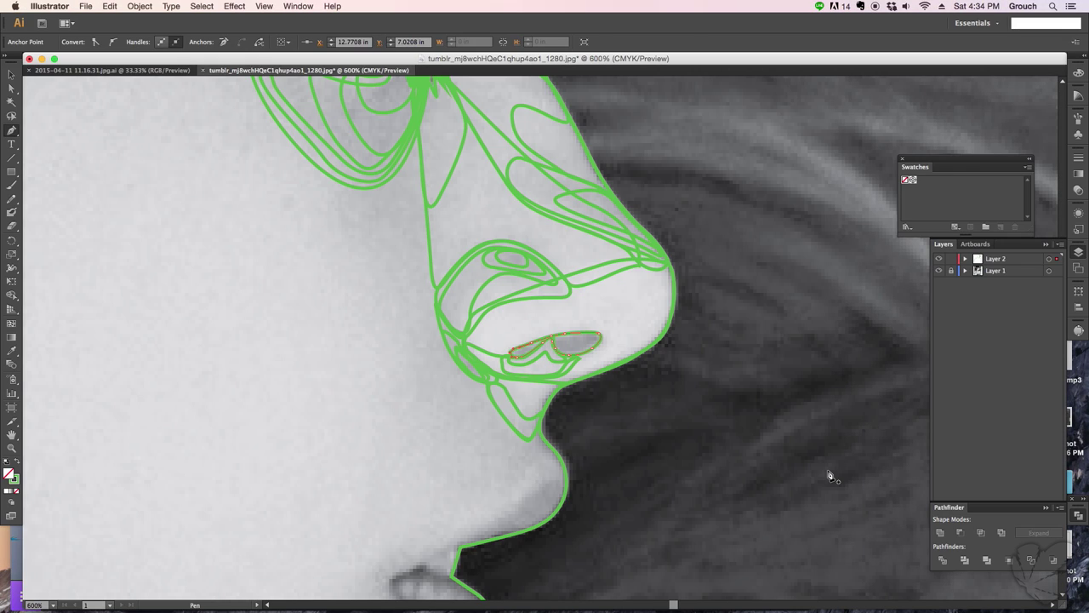
# Draw a large closed contour loop above the lip, extending toward the upper lip
pyautogui.moveTo(467, 457)
pyautogui.mouseDown()
pyautogui.moveTo(633, 355)
pyautogui.moveTo(586, 389)
pyautogui.moveTo(678, 411)
pyautogui.moveTo(692, 382)
pyautogui.mouseUp()
pyautogui.click(676, 395)
pyautogui.click(725, 353)
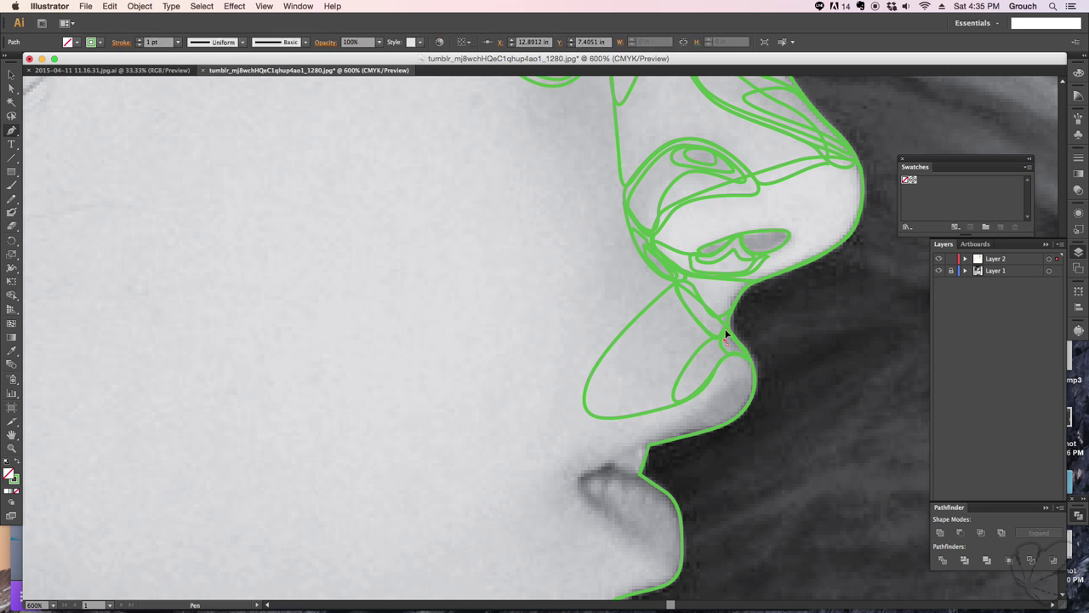
pyautogui.scroll(-3, 729, 355)
pyautogui.hscroll(-3, 729, 355)
pyautogui.moveTo(725, 353); pyautogui.dragTo(737, 373)
pyautogui.click(795, 338)
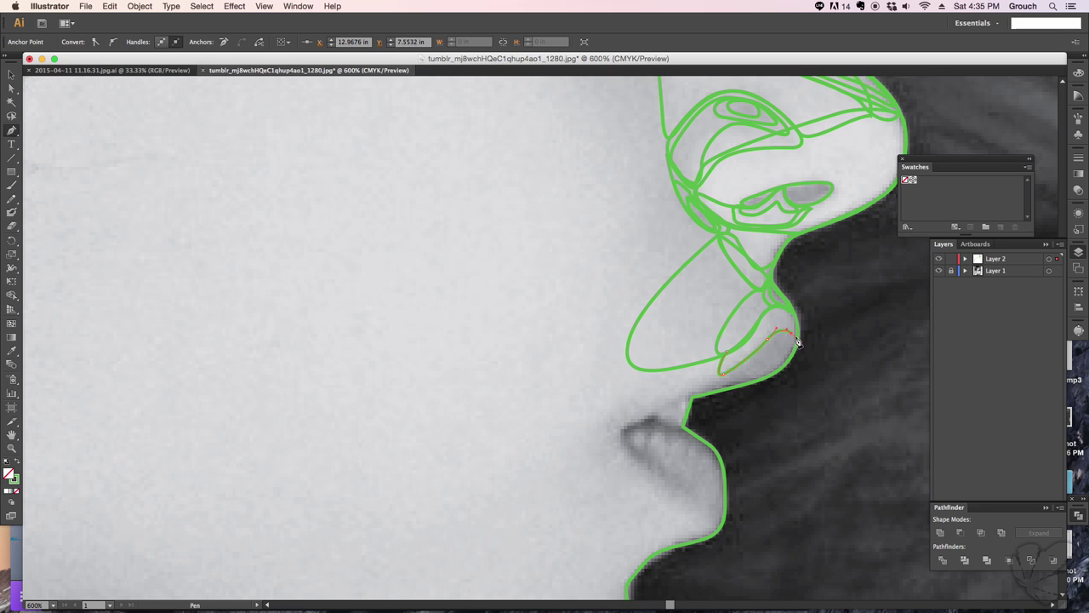
pyautogui.click(729, 357)
# Close a curved contour along the upper lip and start new contours at the lip line
pyautogui.scroll(-1, 781, 336)
pyautogui.hscroll(2, 781, 336)
pyautogui.moveTo(586, 416); pyautogui.dragTo(579, 407)
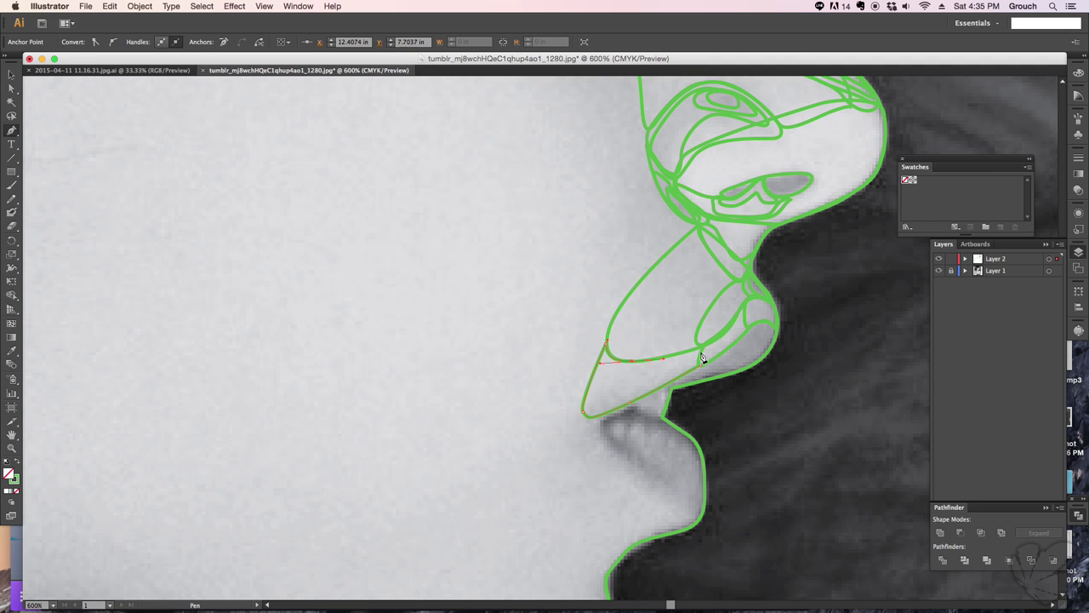
pyautogui.scroll(-2, 672, 358)
pyautogui.moveTo(713, 316); pyautogui.dragTo(748, 313)
pyautogui.scroll(-1, 711, 304)
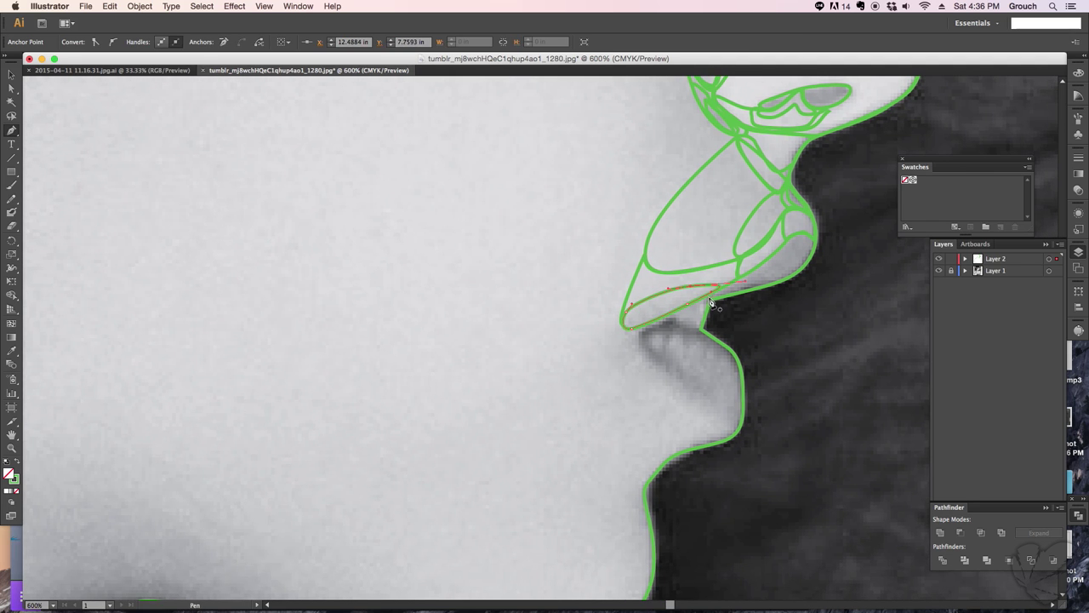
pyautogui.click(711, 305)
pyautogui.click(774, 290)
pyautogui.scroll(2, 710, 299)
pyautogui.hscroll(3, 710, 299)
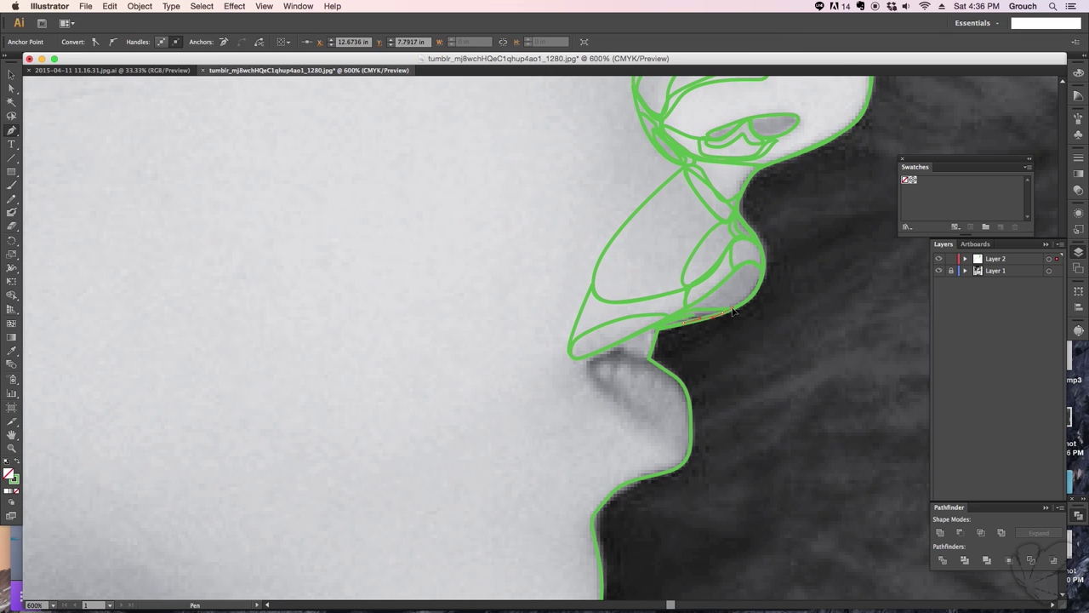
pyautogui.scroll(2, 689, 306)
pyautogui.hscroll(3, 689, 306)
pyautogui.click(713, 296)
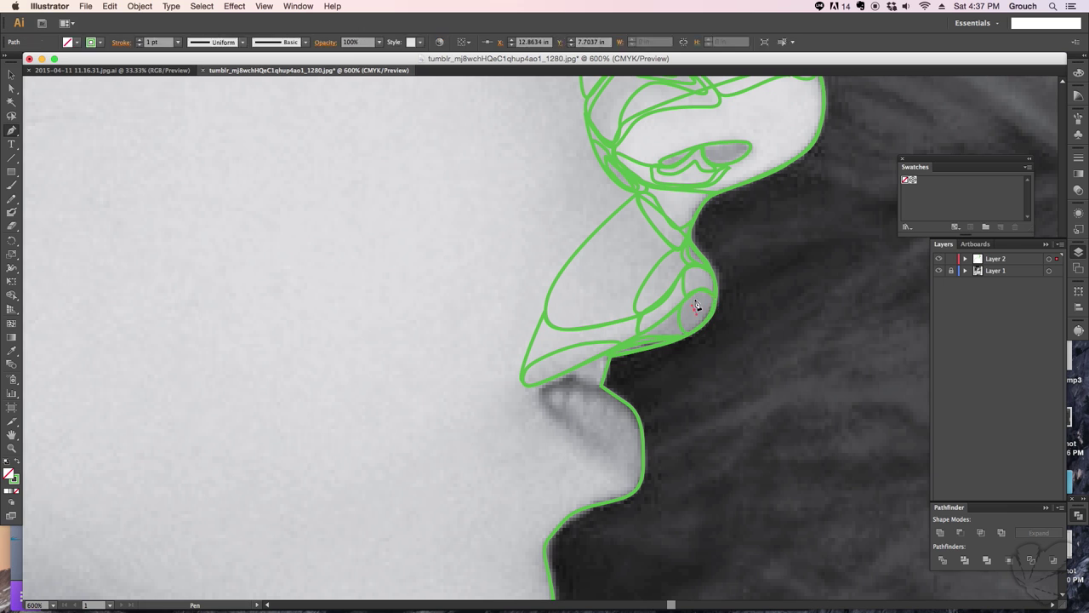
# Draw a small closed shape from the mouth corner into the gap between the lips
pyautogui.scroll(-3, 696, 309)
pyautogui.hscroll(-3, 695, 309)
pyautogui.click(755, 263)
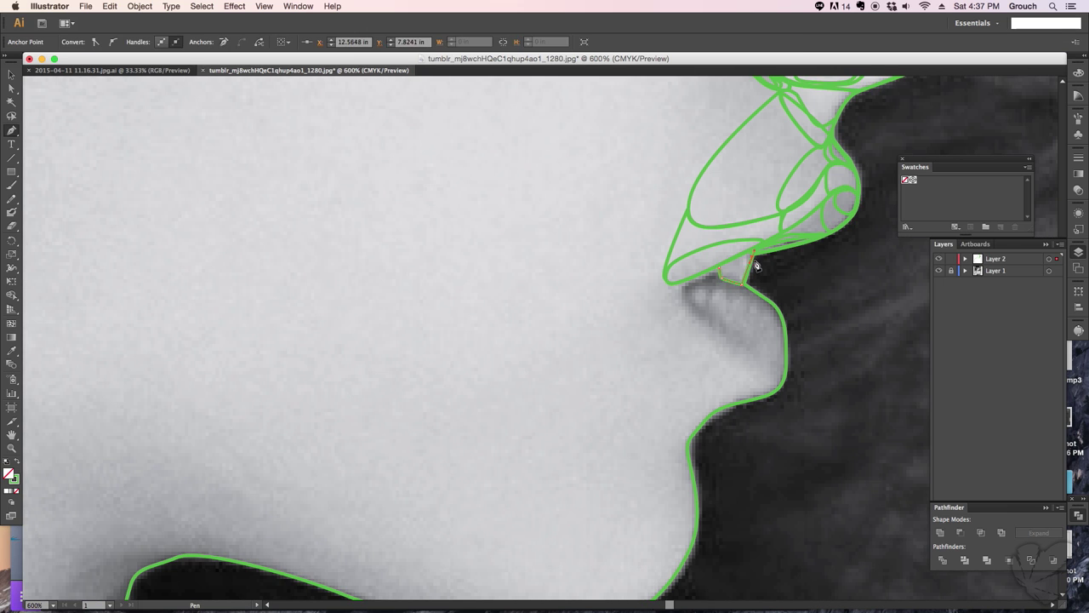
pyautogui.click(740, 284)
pyautogui.click(742, 269)
pyautogui.hscroll(-2, 752, 263)
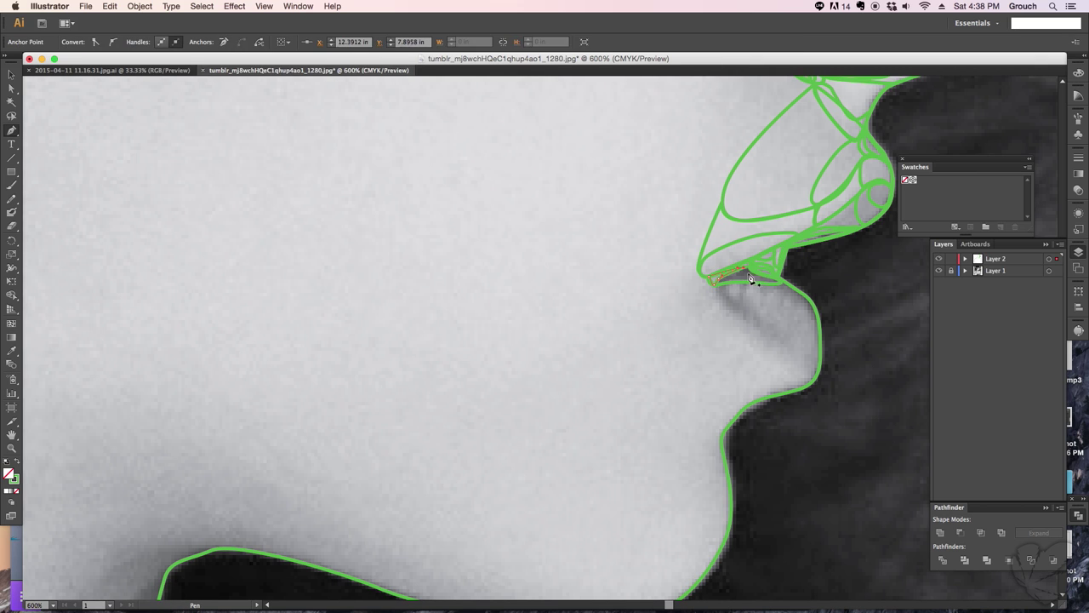
pyautogui.click(724, 283)
# Draw a thin curved shape along the lower lip
pyautogui.hscroll(4, 744, 278)
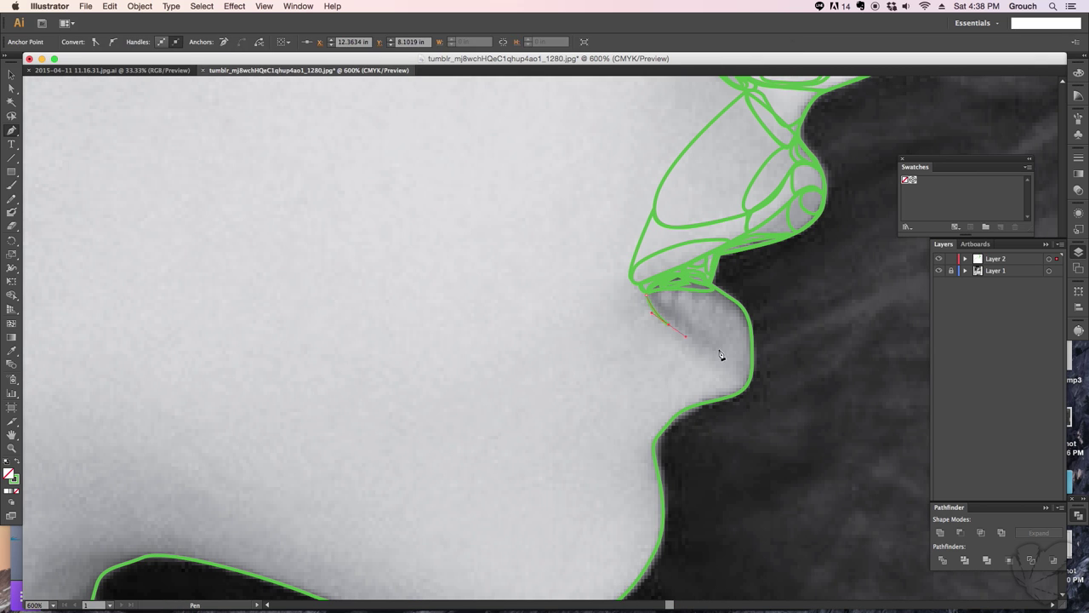
pyautogui.moveTo(653, 294); pyautogui.dragTo(681, 330)
pyautogui.click(657, 301)
pyautogui.hscroll(4, 657, 318)
pyautogui.scroll(2, 658, 317)
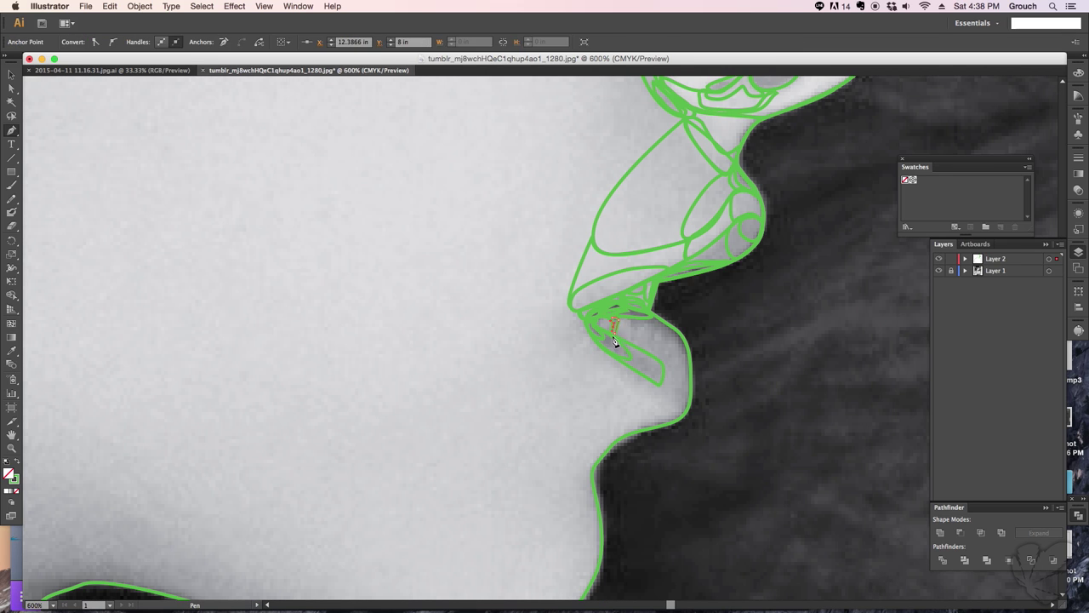
pyautogui.hscroll(1, 612, 340)
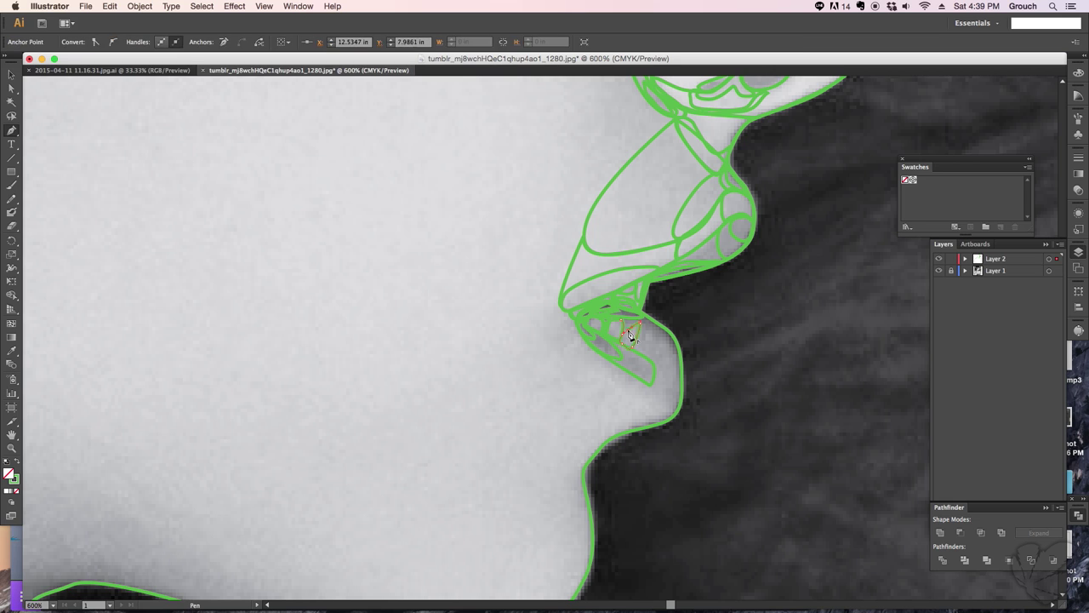
pyautogui.click(652, 341)
# Continue the lower-lip contour and begin a new contour beside the lips
pyautogui.scroll(-2, 653, 334)
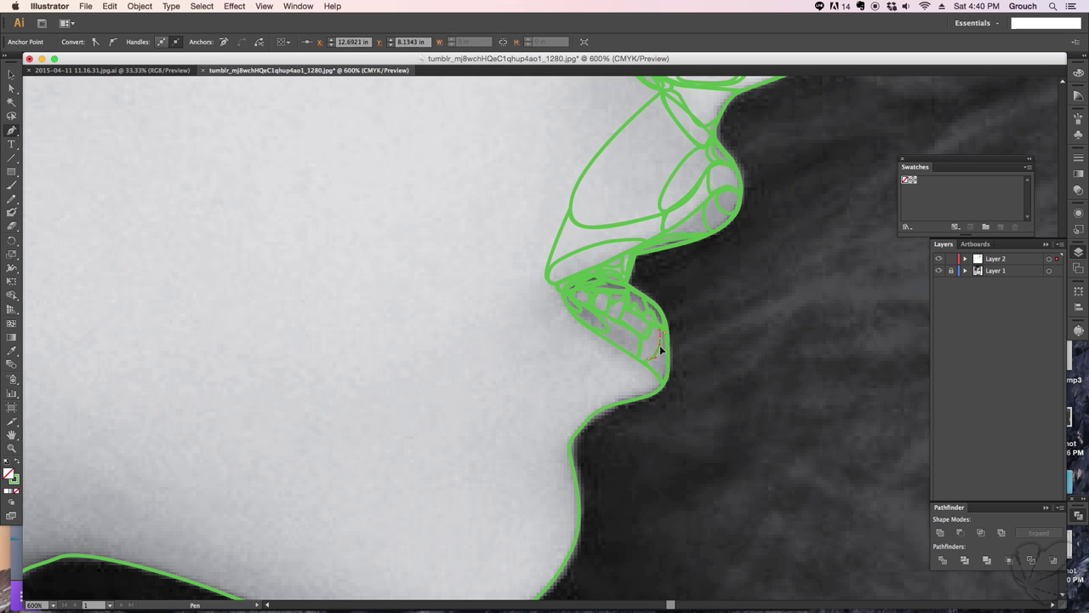
pyautogui.moveTo(613, 393); pyautogui.dragTo(737, 444)
pyautogui.scroll(-2, 665, 294)
pyautogui.hscroll(2, 665, 294)
pyautogui.click(748, 374)
pyautogui.click(739, 370)
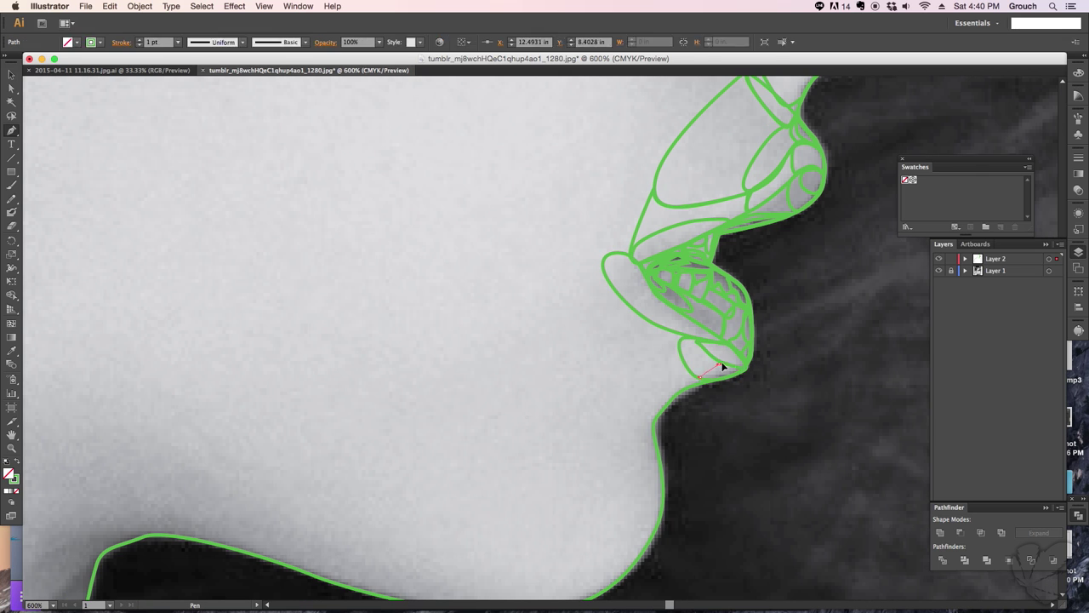
pyautogui.press('super+Tab')
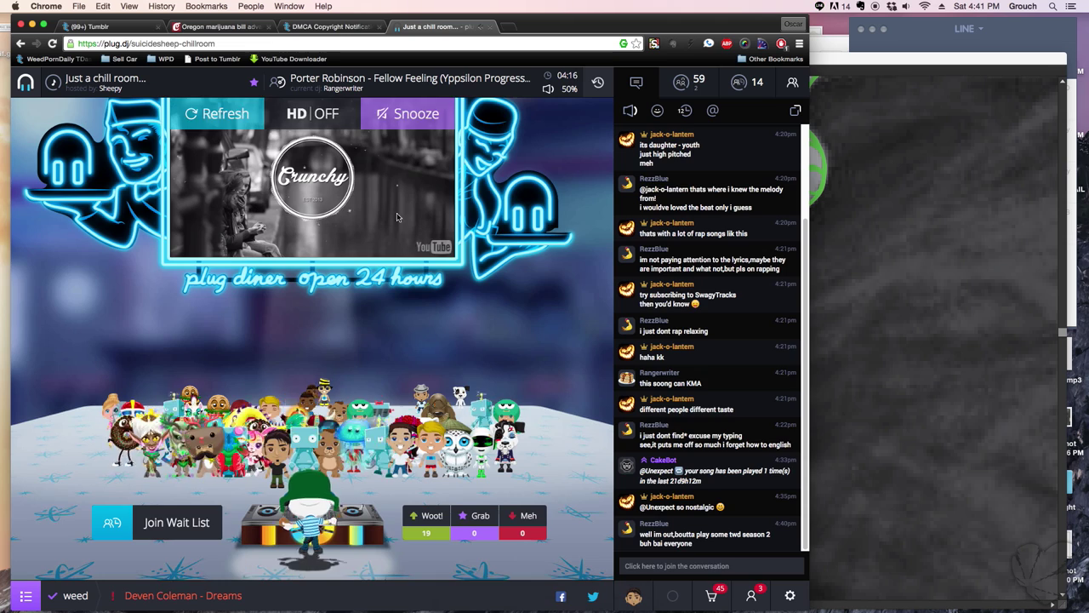
pyautogui.press('super+Tab')
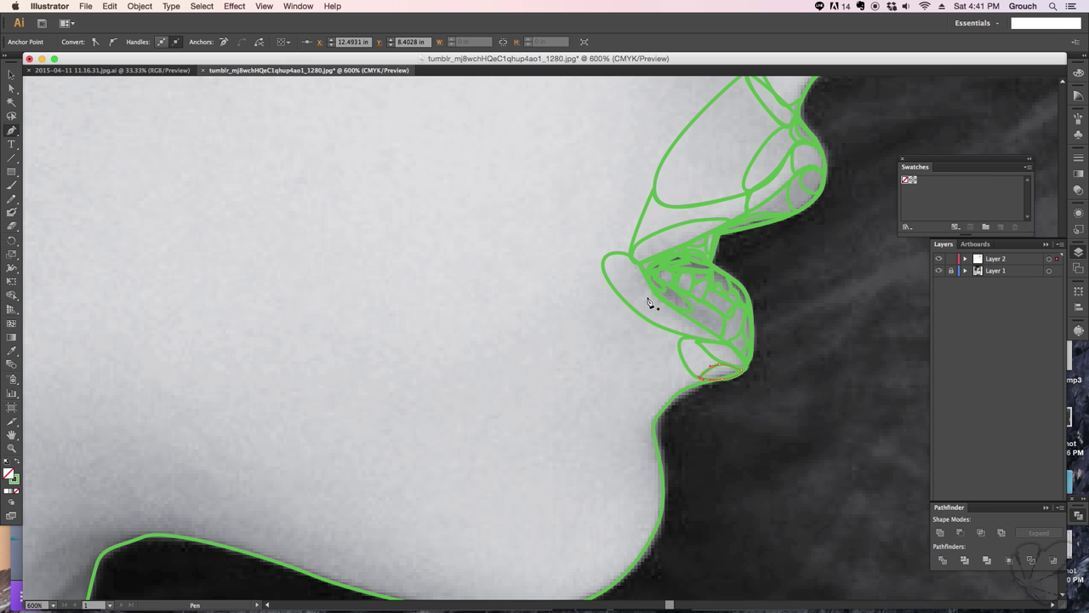
pyautogui.hscroll(-3, 647, 306)
pyautogui.click(657, 250)
# Extend the large cheek contour with curved anchors down the cheek
pyautogui.click(778, 340)
pyautogui.click(706, 408)
pyautogui.click(637, 286)
pyautogui.moveTo(677, 349)
pyautogui.mouseDown()
pyautogui.moveTo(725, 362)
pyautogui.moveTo(562, 453)
pyautogui.mouseUp()
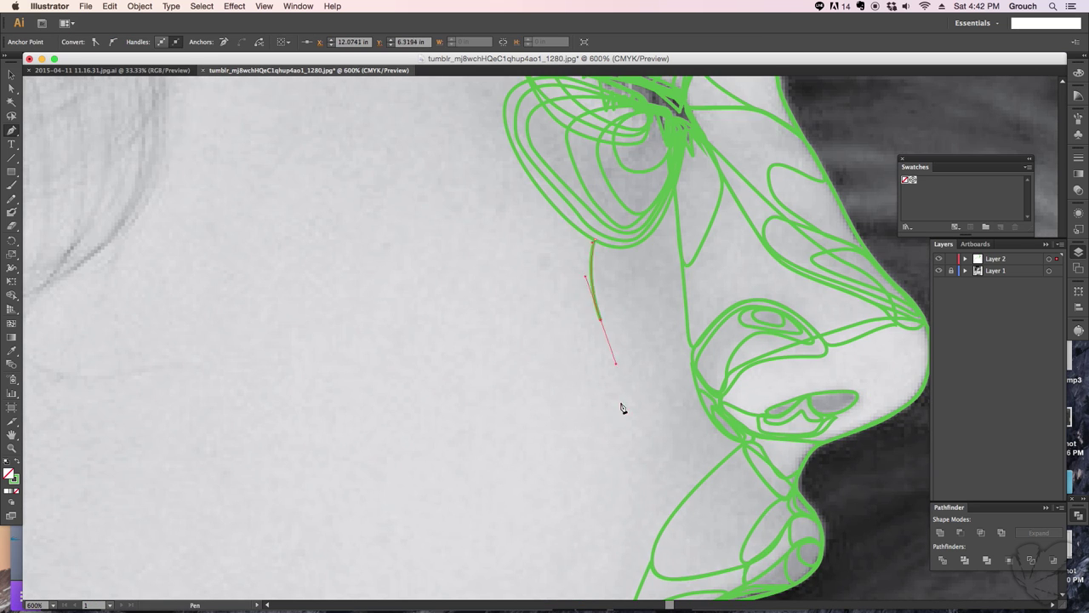
pyautogui.scroll(-5, 622, 409)
pyautogui.scroll(4, 766, 290)
pyautogui.scroll(-1, 765, 289)
pyautogui.click(640, 416)
# Draw a closed teardrop-shaped contour near the top of the nose
pyautogui.click(589, 218)
pyautogui.click(660, 120)
pyautogui.click(600, 221)
pyautogui.rightClick(627, 287)
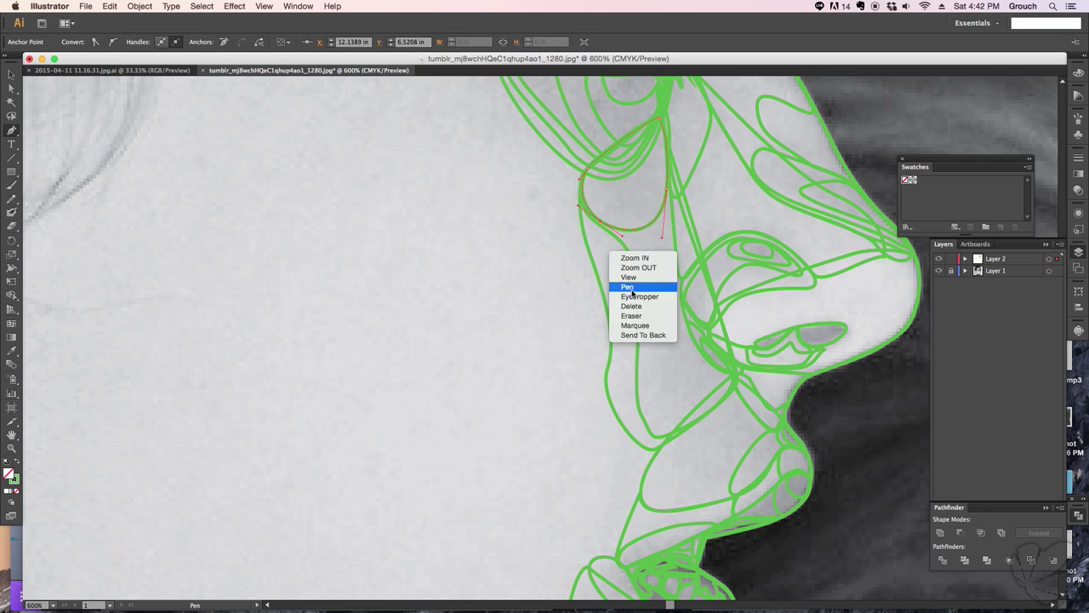
pyautogui.click(627, 288)
# Draw curved contours near the hair and around the eye
pyautogui.moveTo(559, 292); pyautogui.dragTo(511, 263)
pyautogui.moveTo(134, 315); pyautogui.dragTo(195, 316)
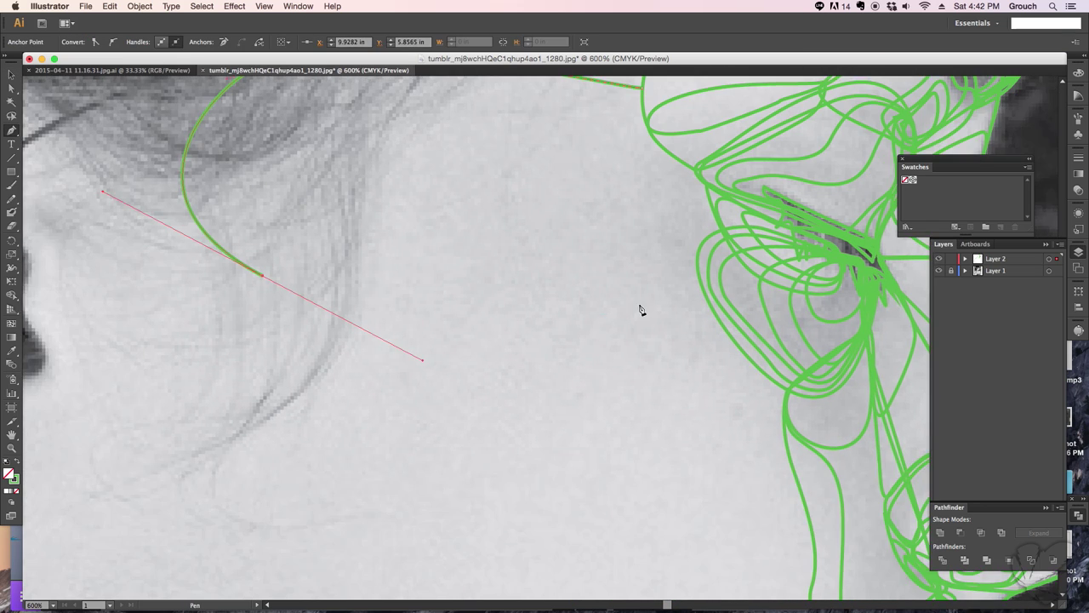
pyautogui.hscroll(5, 605, 324)
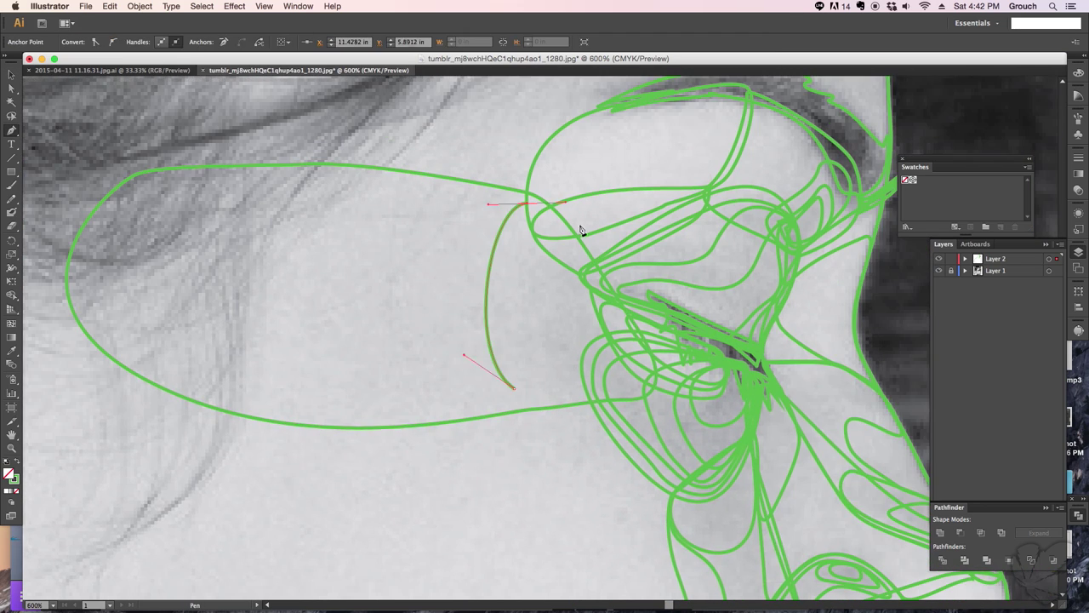
pyautogui.moveTo(524, 204); pyautogui.dragTo(490, 204)
pyautogui.moveTo(511, 387); pyautogui.dragTo(583, 407)
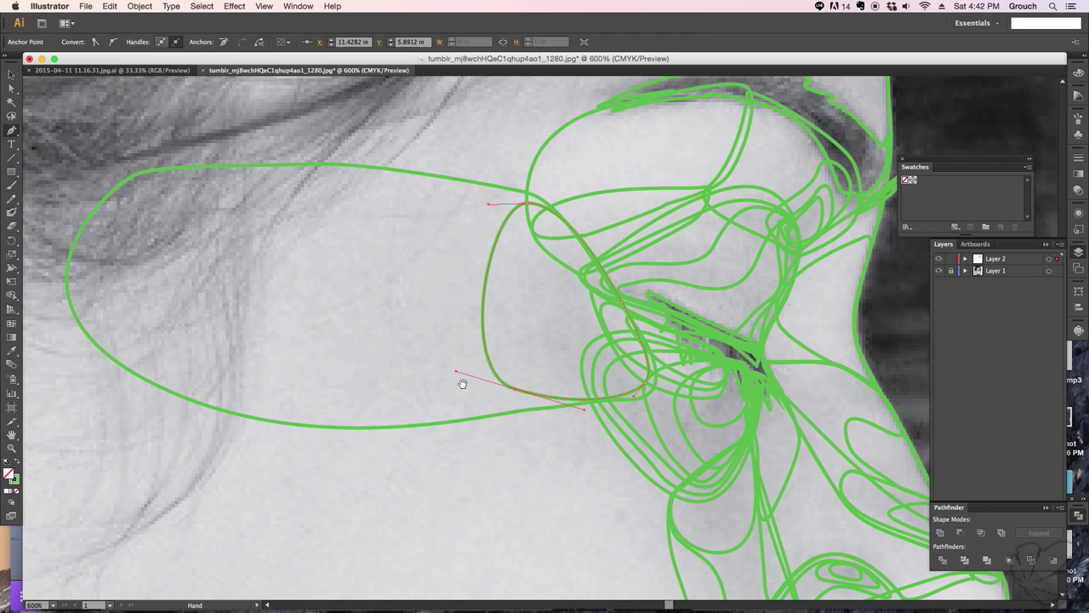
pyautogui.scroll(-2, 447, 375)
# Trace a curved contour along the loop's left edge and top
pyautogui.keyDown('super'); pyautogui.click(584, 343); pyautogui.keyUp('super')
pyautogui.hscroll(-5, 469, 180)
pyautogui.click(434, 166)
pyautogui.moveTo(388, 396); pyautogui.dragTo(365, 423)
pyautogui.moveTo(229, 322); pyautogui.dragTo(191, 279)
pyautogui.moveTo(434, 166); pyautogui.dragTo(432, 194)
pyautogui.hscroll(4, 433, 194)
pyautogui.moveTo(451, 236); pyautogui.dragTo(476, 129)
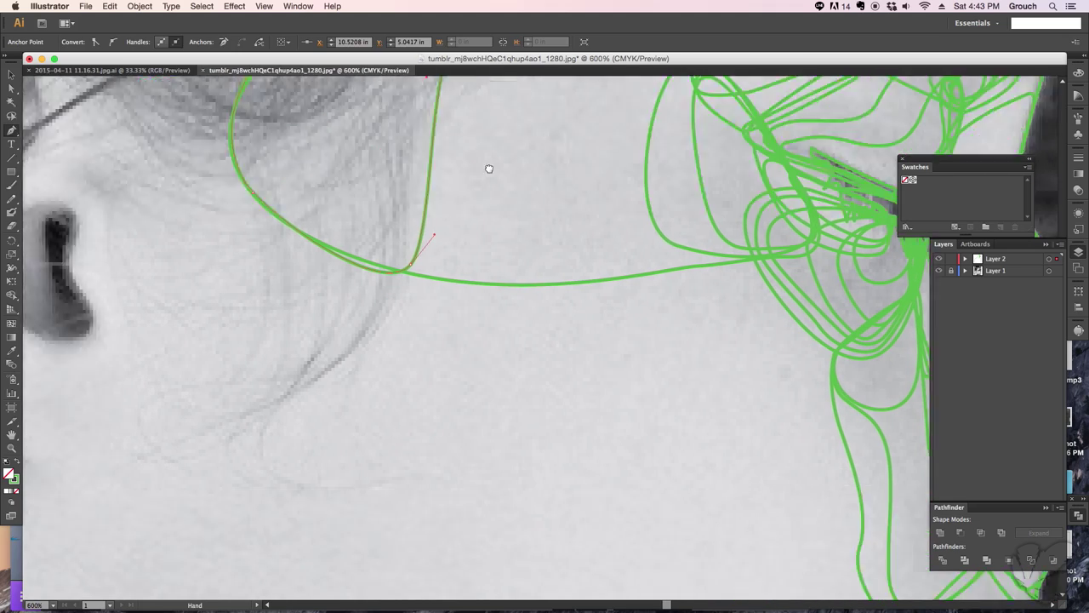
# Draw and reshape a contour arching over the eyelid and down the eye loop's side
pyautogui.moveTo(741, 336); pyautogui.dragTo(574, 396)
pyautogui.moveTo(655, 243); pyautogui.dragTo(324, 405)
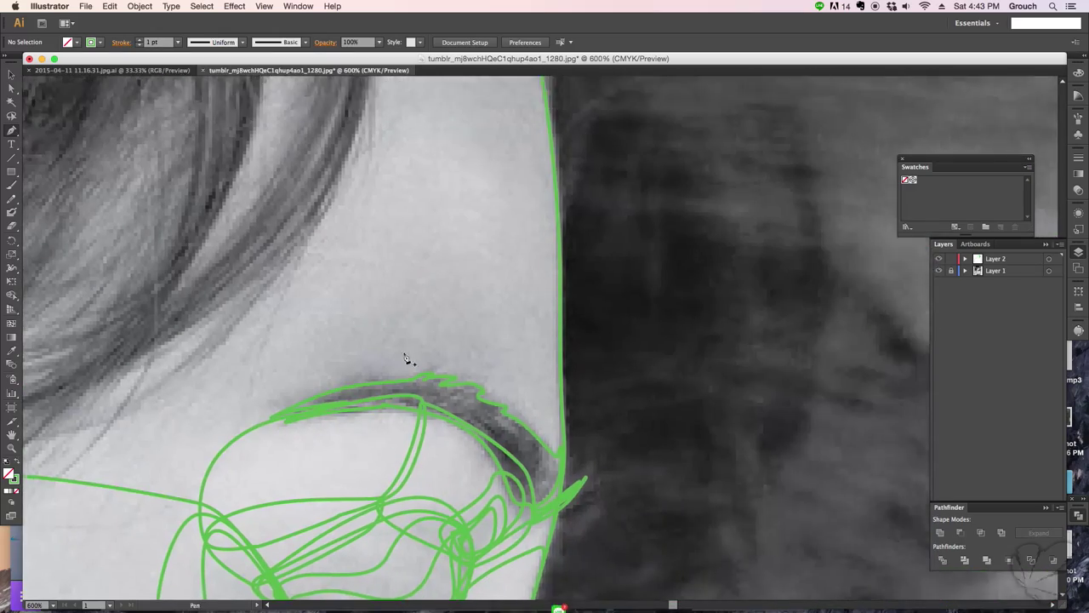
pyautogui.hscroll(-3, 324, 405)
pyautogui.moveTo(488, 259); pyautogui.dragTo(553, 290)
pyautogui.moveTo(313, 317); pyautogui.dragTo(292, 433)
pyautogui.click(278, 500)
pyautogui.hscroll(-3, 653, 342)
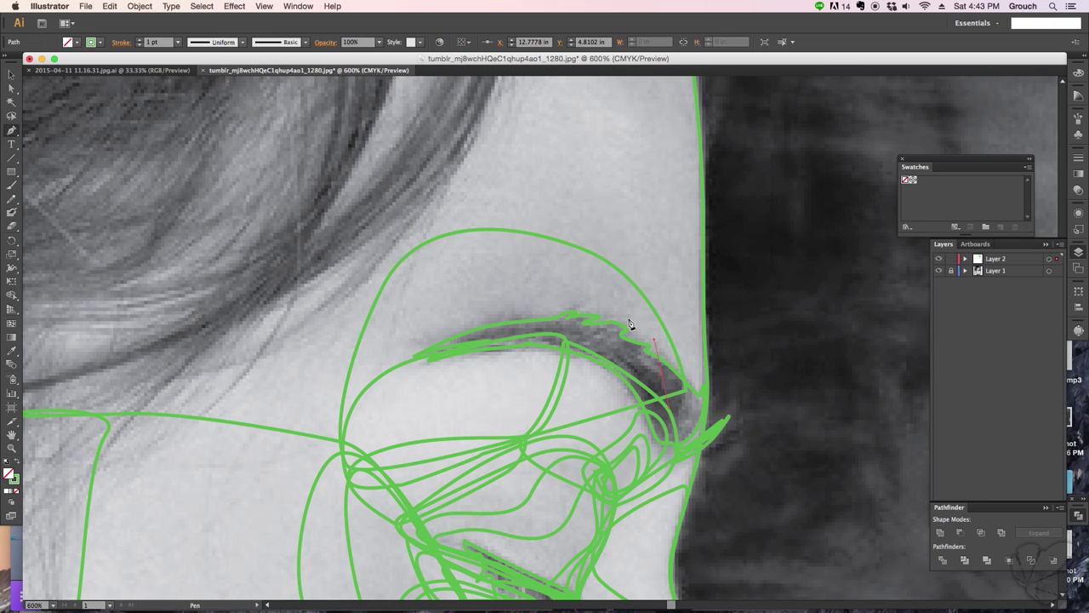
pyautogui.moveTo(656, 366); pyautogui.dragTo(594, 257)
pyautogui.moveTo(392, 358); pyautogui.dragTo(343, 429)
pyautogui.hscroll(-3, 490, 340)
# Return to the bezier path tool and draw another contour over the eyelid
pyautogui.rightClick(673, 355)
pyautogui.press('Escape')
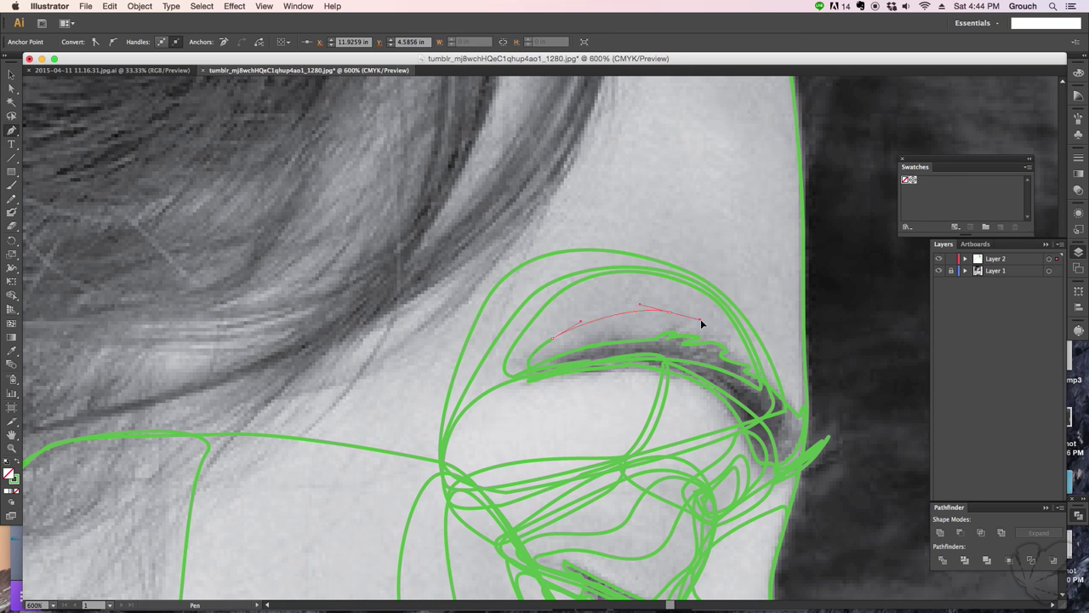
pyautogui.rightClick(663, 354)
pyautogui.click(689, 436)
pyautogui.hscroll(5, 571, 397)
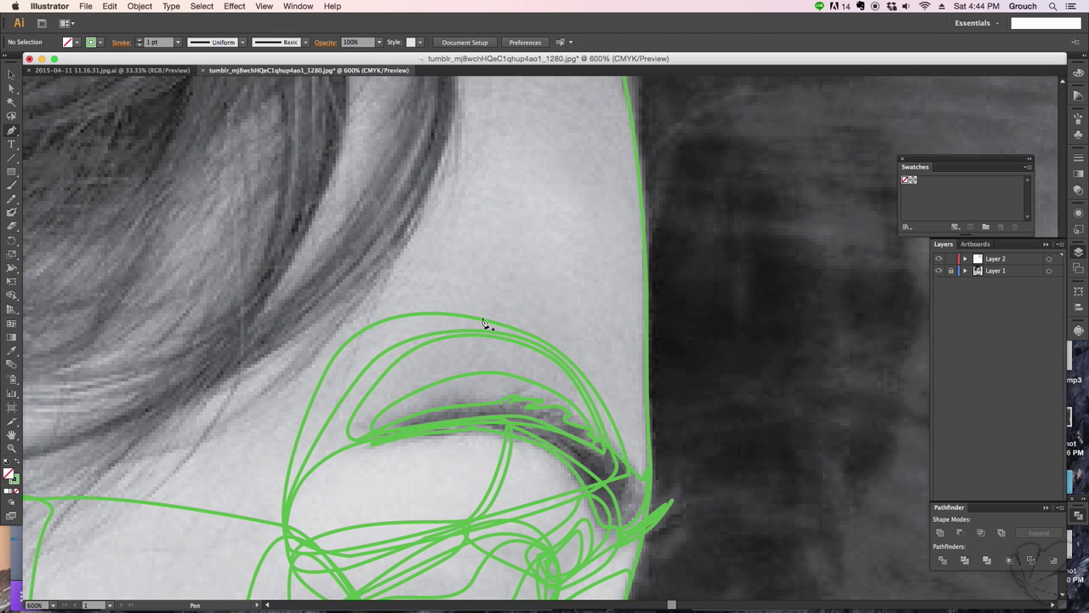
pyautogui.hscroll(-5, 486, 321)
pyautogui.moveTo(671, 347); pyautogui.dragTo(675, 362)
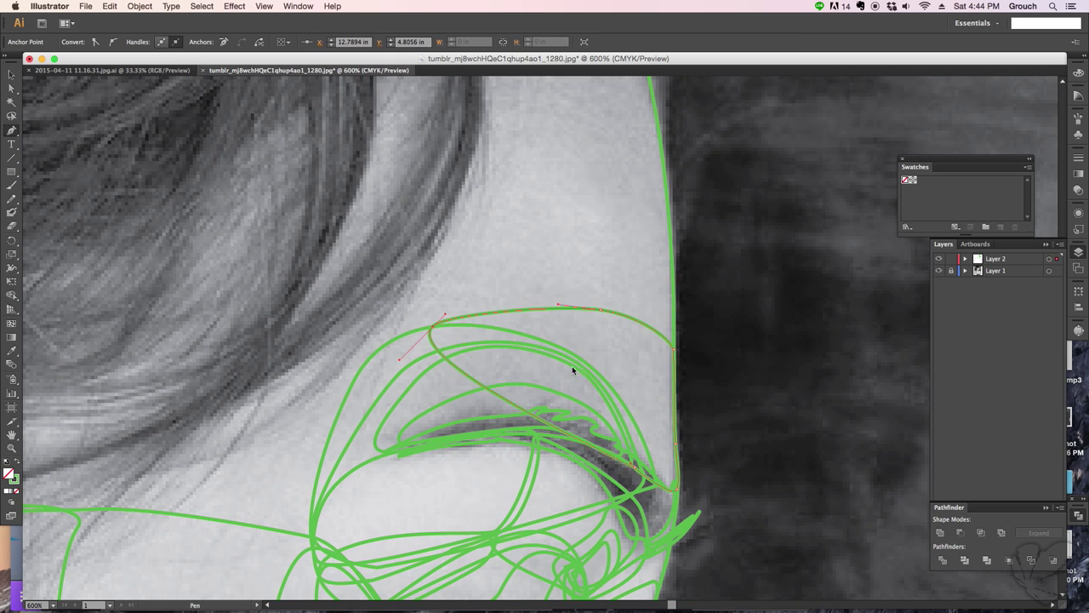
# Pan down to the chin and lips and start a contour curve on the chin
pyautogui.rightClick(535, 388)
pyautogui.press('Escape')
pyautogui.scroll(-10, 510, 357)
pyautogui.moveTo(484, 338)
pyautogui.mouseDown()
pyautogui.moveTo(699, 372)
pyautogui.moveTo(629, 322)
pyautogui.mouseUp()
pyautogui.moveTo(718, 304); pyautogui.dragTo(730, 310)
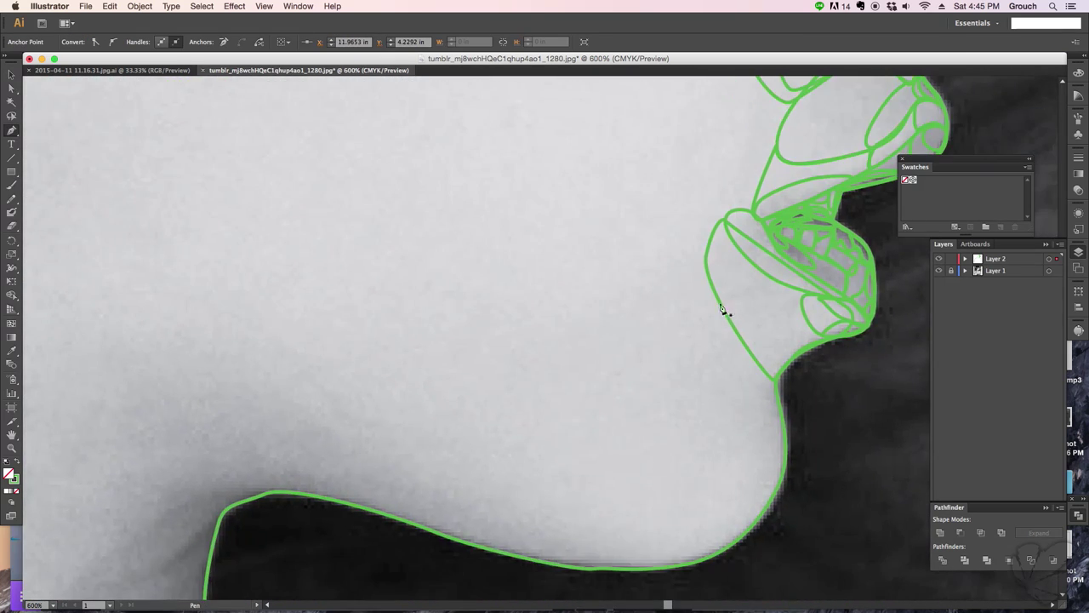
# Extend the chin contour into a leftward loop along the chin's lower edge and close it
pyautogui.moveTo(591, 414); pyautogui.dragTo(330, 405)
pyautogui.click(490, 518)
pyautogui.moveTo(678, 571); pyautogui.dragTo(697, 562)
pyautogui.click(718, 304)
pyautogui.scroll(-3, 697, 366)
# Draw an inner contour along the chin line, curving it downward
pyautogui.click(498, 475)
pyautogui.moveTo(410, 385); pyautogui.dragTo(398, 339)
pyautogui.moveTo(559, 348); pyautogui.dragTo(612, 348)
pyautogui.click(691, 377)
pyautogui.moveTo(713, 430); pyautogui.dragTo(706, 448)
pyautogui.scroll(2, 595, 477)
# Add another chin loop down to the chin outline, then save as an Illustrator file
pyautogui.click(678, 442)
pyautogui.moveTo(481, 376); pyautogui.dragTo(439, 423)
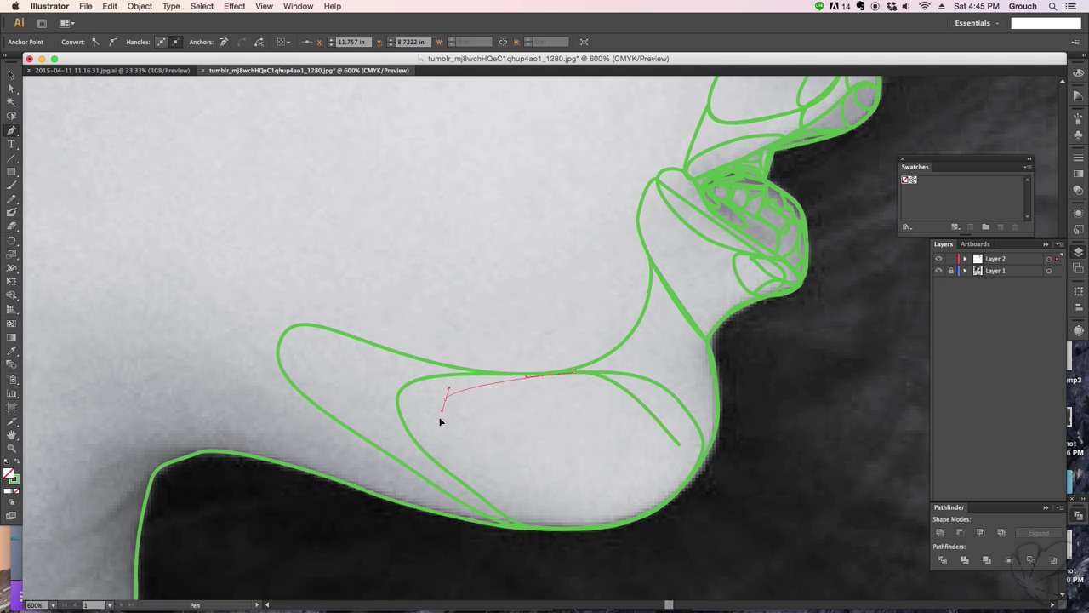
pyautogui.moveTo(527, 520); pyautogui.dragTo(603, 527)
pyautogui.scroll(2, 664, 432)
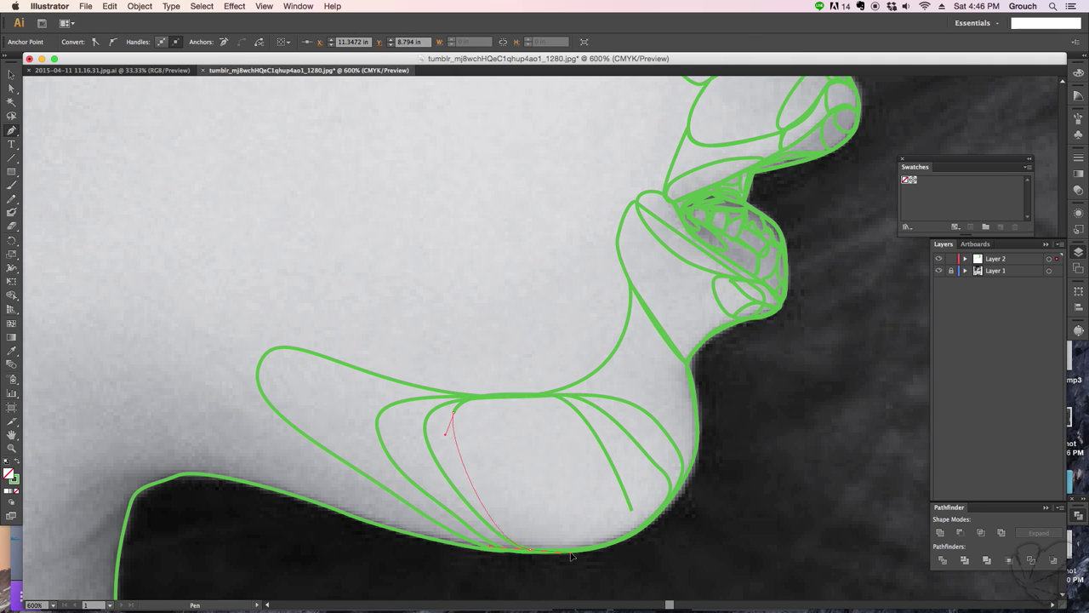
pyautogui.click(627, 508)
pyautogui.hscroll(5, 630, 511)
pyautogui.moveTo(536, 423); pyautogui.dragTo(544, 434)
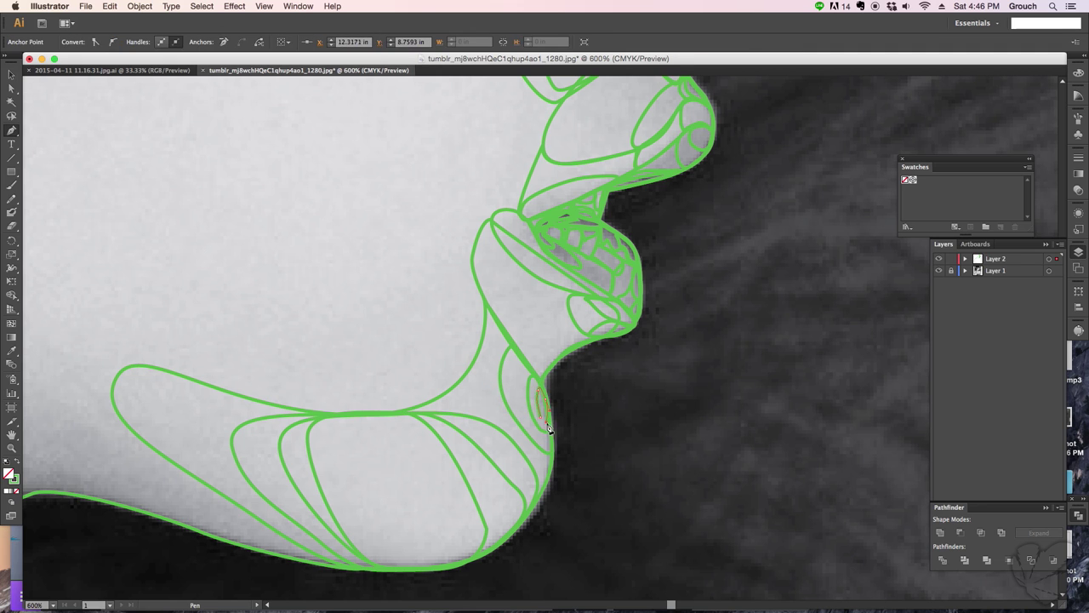
pyautogui.scroll(-3, 587, 383)
pyautogui.moveTo(657, 367); pyautogui.dragTo(568, 508)
pyautogui.hotkey('ctrl', 's')
pyautogui.press('Return')
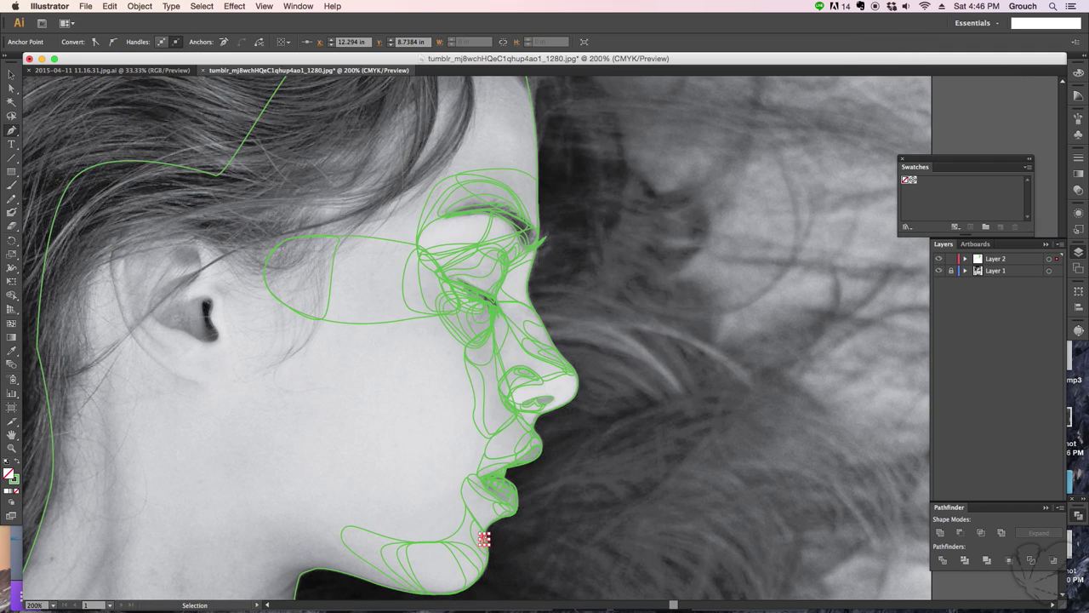
# Save the trace as an Illustrator file and zoom the face to 300%
pyautogui.press('Return')
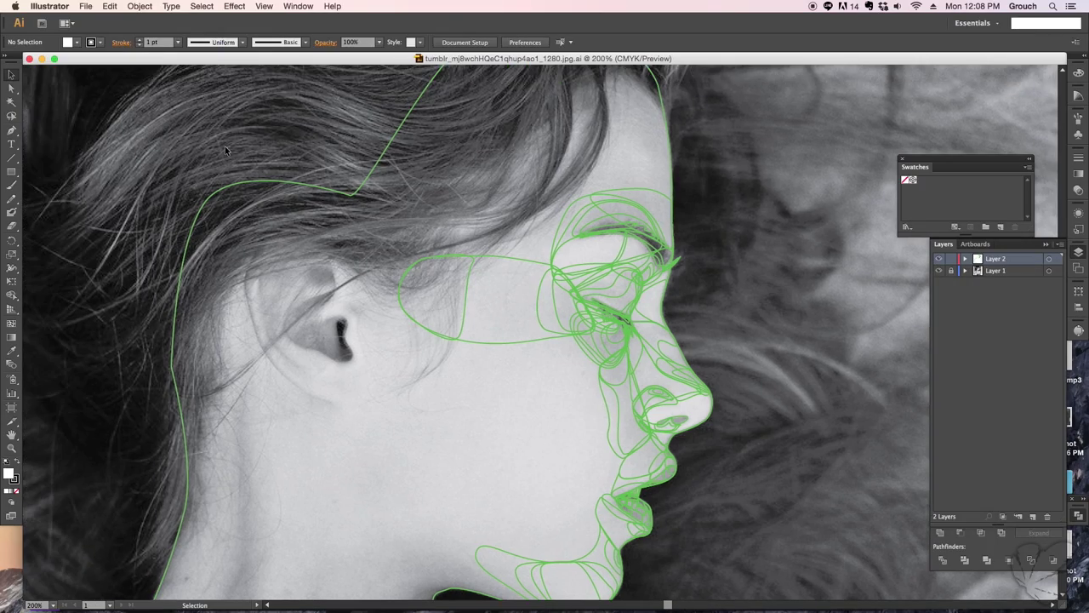
pyautogui.rightClick(522, 365)
pyautogui.click(536, 369)
pyautogui.rightClick(482, 311)
pyautogui.click(530, 323)
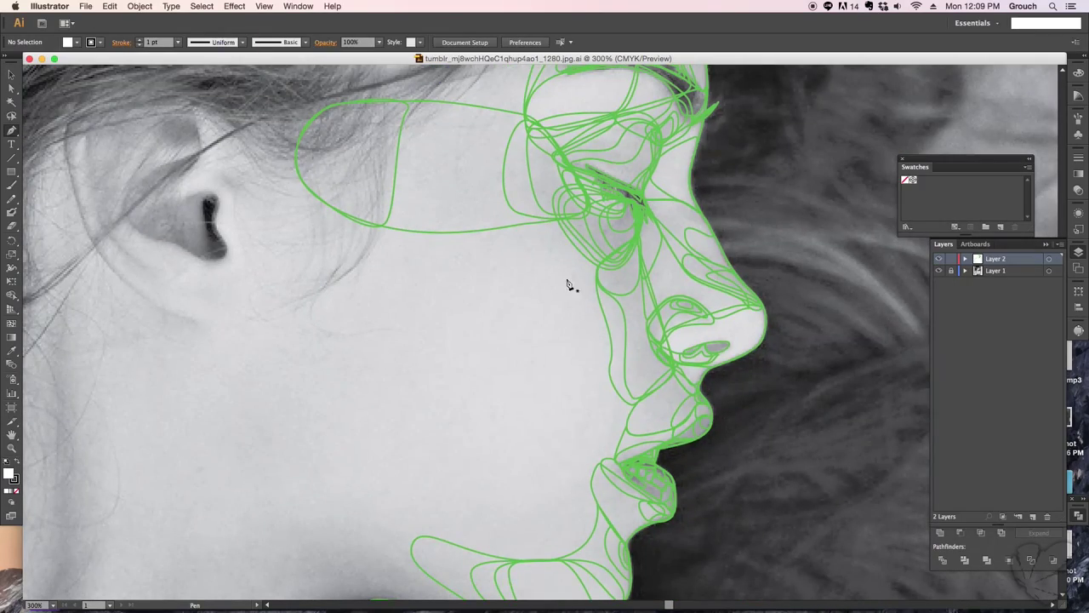
# Draw two curved contours down the cheek beside the cheekbone
pyautogui.click(501, 228)
pyautogui.moveTo(507, 278); pyautogui.dragTo(521, 293)
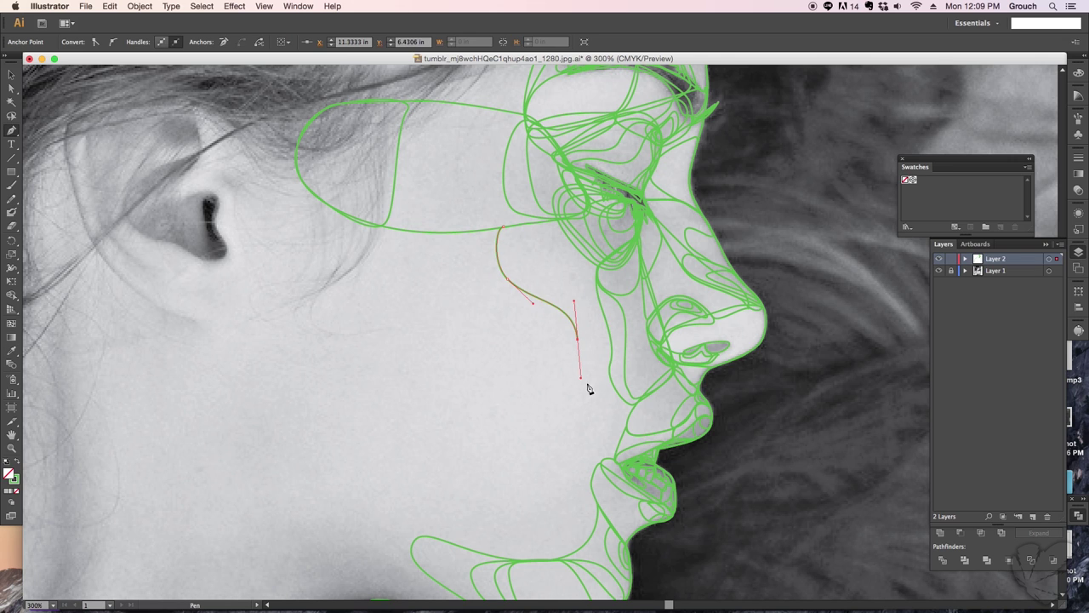
pyautogui.click(536, 235)
pyautogui.moveTo(587, 298); pyautogui.dragTo(600, 264)
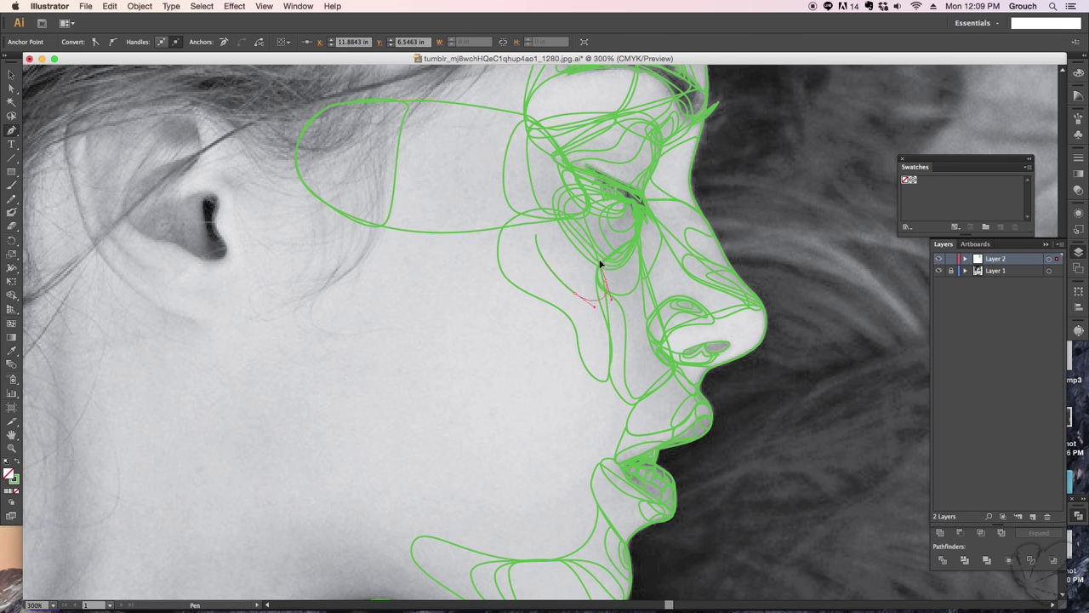
pyautogui.scroll(-2, 538, 236)
pyautogui.scroll(-2, 599, 266)
pyautogui.press('v')
pyautogui.click(592, 334)
# Delete a stray path near the lips and select the lips contour
pyautogui.click(601, 379)
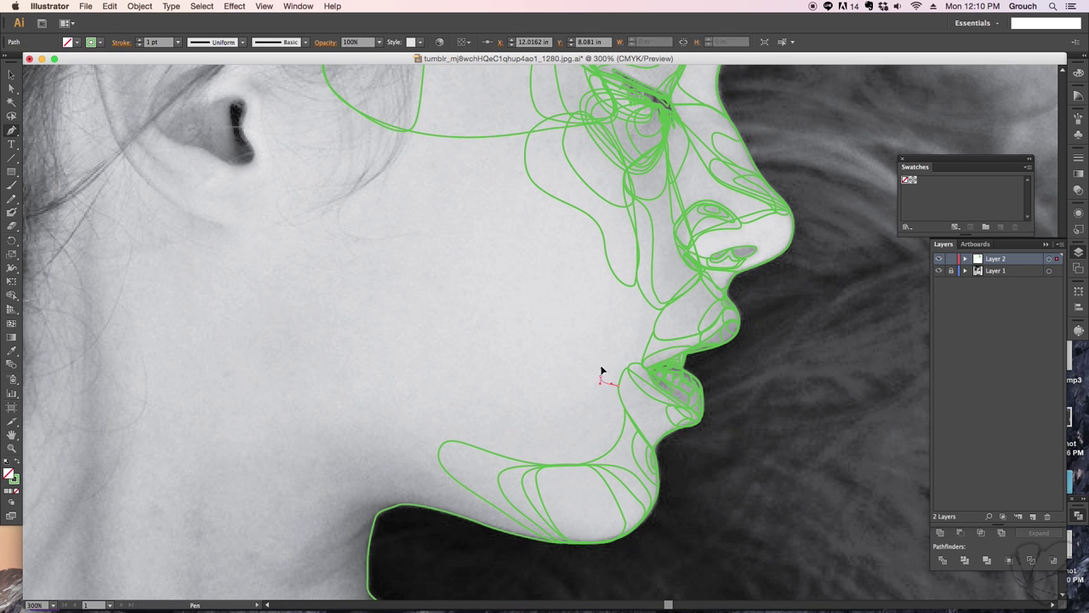
pyautogui.rightClick(605, 313)
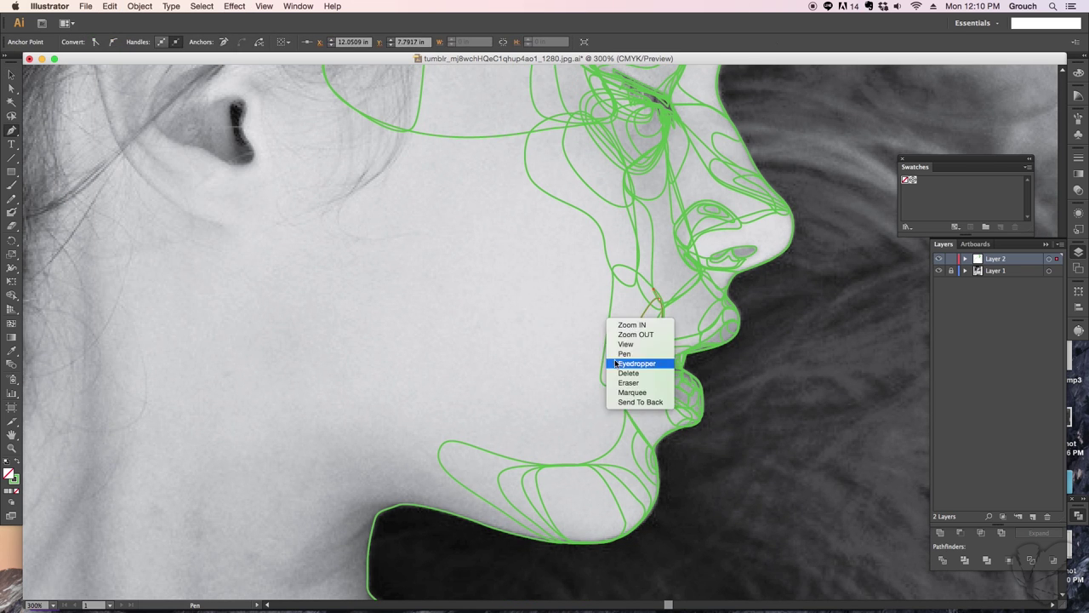
pyautogui.click(630, 358)
pyautogui.scroll(-2, 570, 389)
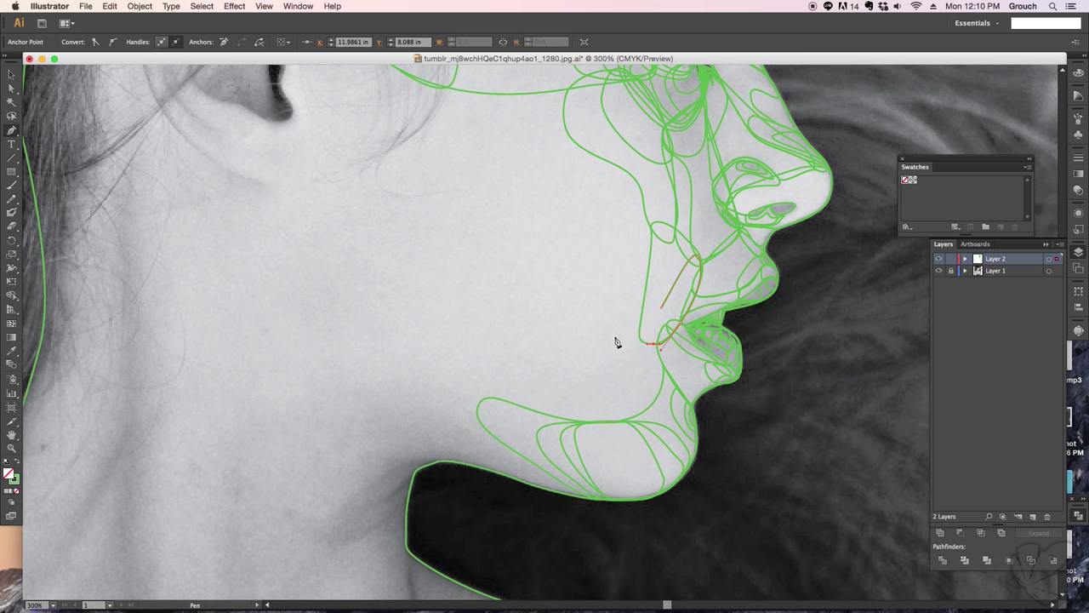
pyautogui.rightClick(656, 350)
pyautogui.click(693, 440)
# Draw a contour curving from the lips up toward the nose
pyautogui.click(485, 395)
pyautogui.moveTo(612, 329); pyautogui.dragTo(634, 312)
pyautogui.click(596, 396)
pyautogui.rightClick(559, 405)
pyautogui.click(613, 414)
pyautogui.rightClick(604, 371)
pyautogui.rightClick(627, 420)
pyautogui.rightClick(559, 328)
pyautogui.scroll(5, 673, 274)
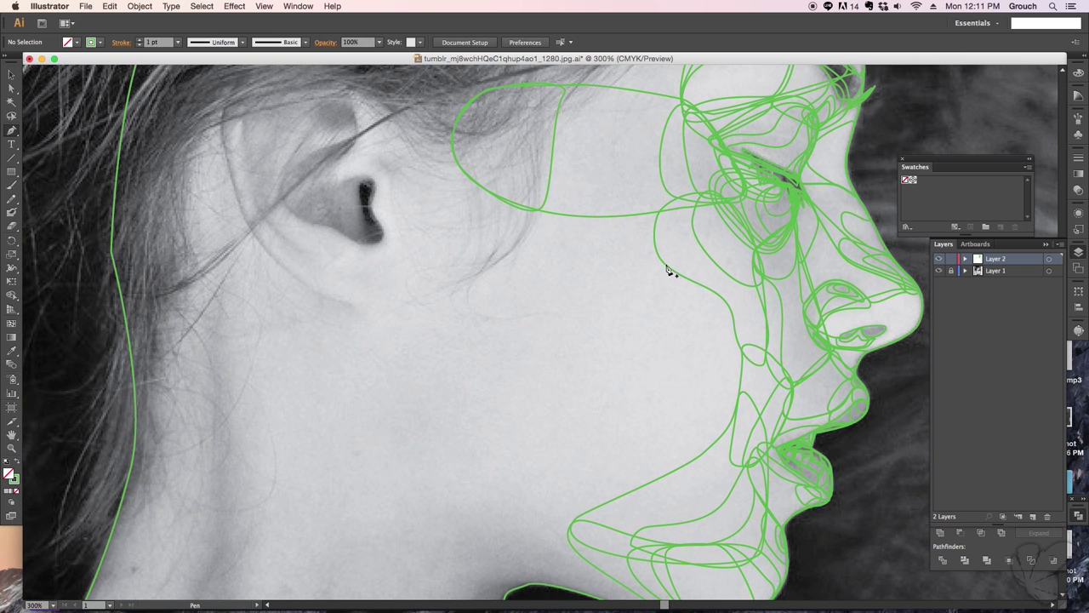
# Draw a closed contour loop on the cheek
pyautogui.click(678, 273)
pyautogui.moveTo(499, 330); pyautogui.dragTo(436, 334)
pyautogui.moveTo(519, 86); pyautogui.dragTo(598, 87)
pyautogui.click(678, 274)
pyautogui.scroll(2, 605, 272)
pyautogui.hscroll(3, 605, 272)
# Add a second closed contour loop on the cheek, extending upward
pyautogui.click(576, 253)
pyautogui.moveTo(456, 345); pyautogui.dragTo(519, 339)
pyautogui.moveTo(390, 151); pyautogui.dragTo(429, 98)
pyautogui.click(576, 253)
# Draw a small oval contour on the cheek and select the jaw-area paths
pyautogui.scroll(-3, 578, 250)
pyautogui.rightClick(554, 365)
pyautogui.rightClick(474, 340)
pyautogui.hscroll(3, 474, 340)
pyautogui.moveTo(568, 199)
pyautogui.mouseDown()
pyautogui.moveTo(555, 221)
pyautogui.moveTo(590, 178)
pyautogui.mouseUp()
pyautogui.click(603, 241)
pyautogui.moveTo(499, 326); pyautogui.dragTo(610, 330)
pyautogui.hscroll(-3, 427, 256)
pyautogui.scroll(2, 566, 280)
# Attempt a contour toward the jaw, then undo and delete the misplaced paths
pyautogui.press('p')
pyautogui.click(545, 279)
pyautogui.moveTo(678, 488); pyautogui.dragTo(763, 525)
pyautogui.hotkey('ctrl', 'z')
pyautogui.click(641, 294)
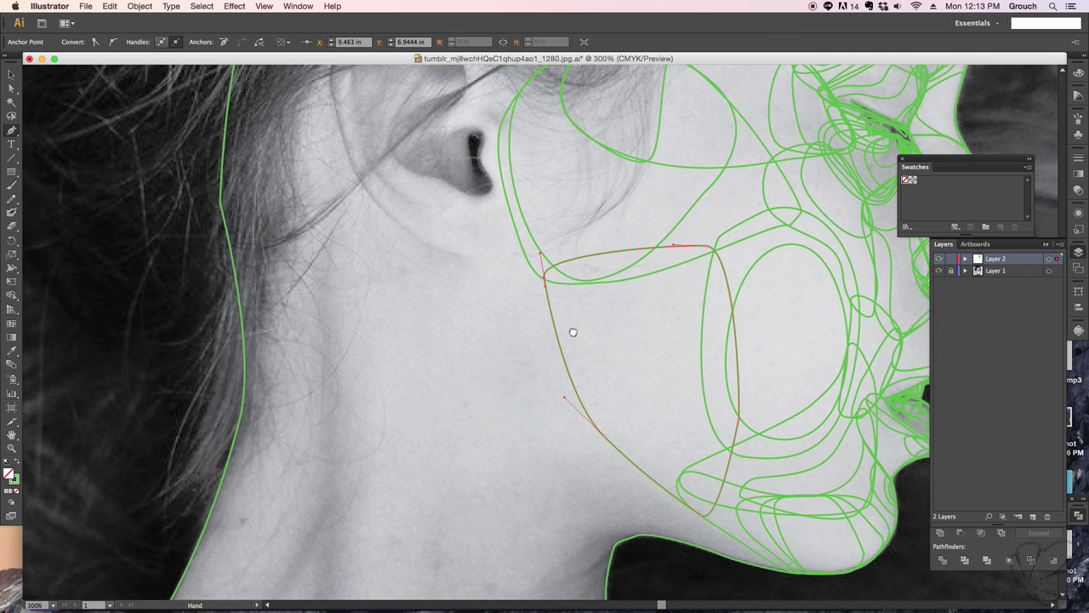
pyautogui.hscroll(2, 593, 324)
pyautogui.moveTo(630, 470); pyautogui.dragTo(647, 521)
pyautogui.press('v')
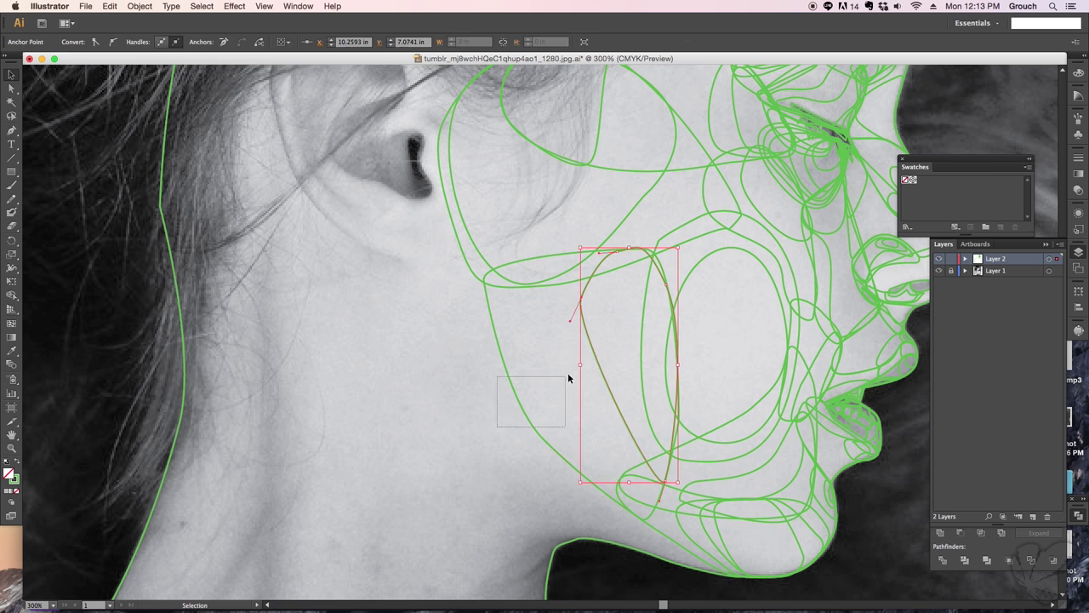
pyautogui.press('Delete')
# Draw a loop contour curving up the side of the jaw
pyautogui.rightClick(511, 395)
pyautogui.press('p')
pyautogui.hscroll(-3, 542, 292)
pyautogui.scroll(1, 542, 291)
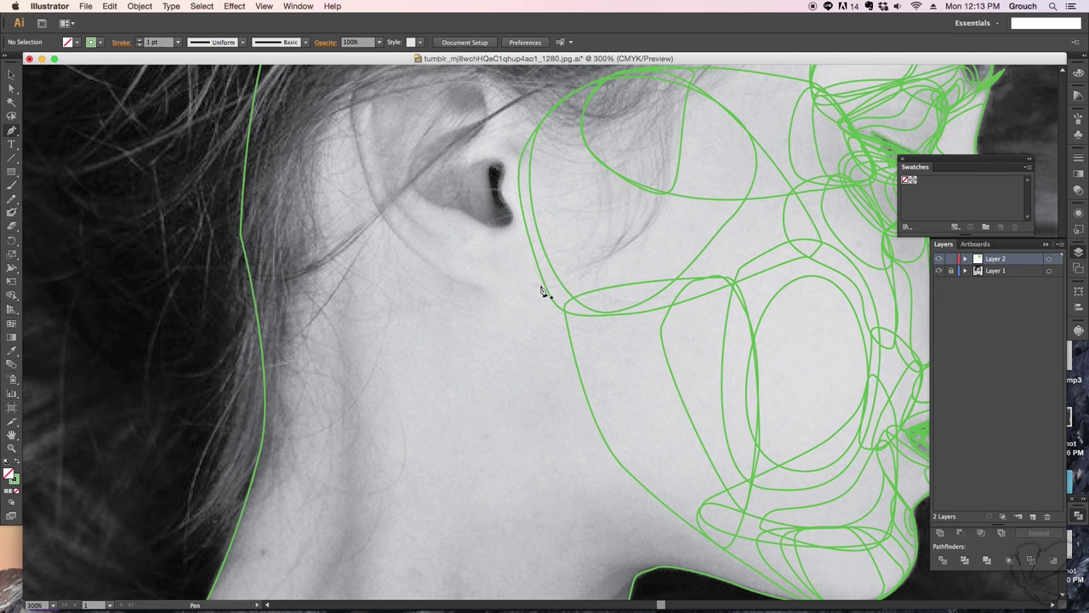
pyautogui.moveTo(535, 446)
pyautogui.mouseDown()
pyautogui.moveTo(474, 426)
pyautogui.moveTo(520, 457)
pyautogui.mouseUp()
pyautogui.moveTo(530, 334); pyautogui.dragTo(562, 335)
pyautogui.scroll(-3, 549, 460)
pyautogui.hscroll(3, 549, 459)
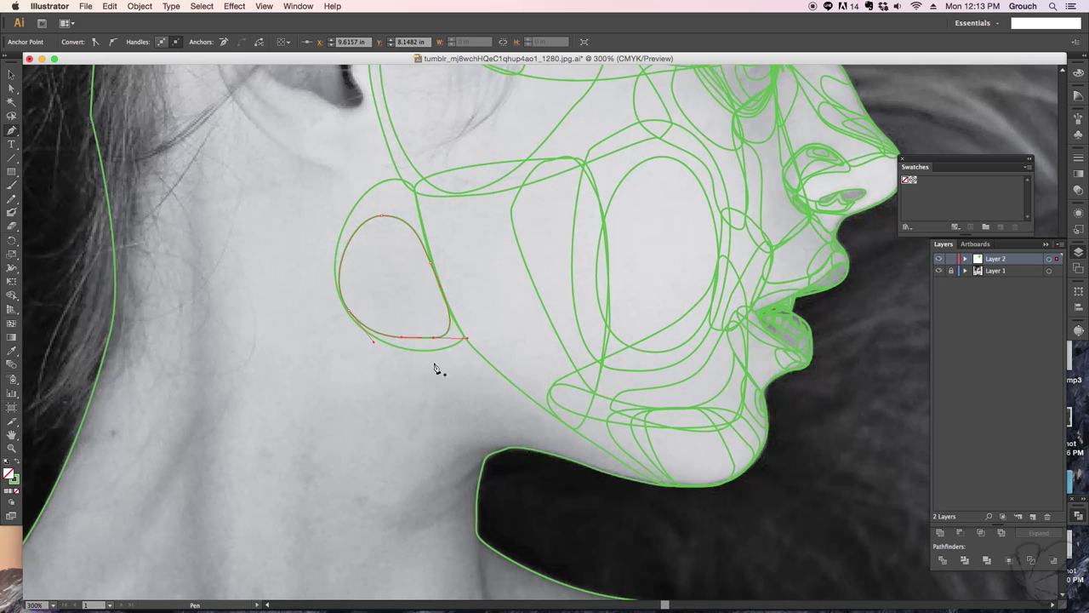
# Sweep a contour from the jaw along the jawline, then deselect it
pyautogui.click(675, 489)
pyautogui.moveTo(434, 339); pyautogui.dragTo(471, 318)
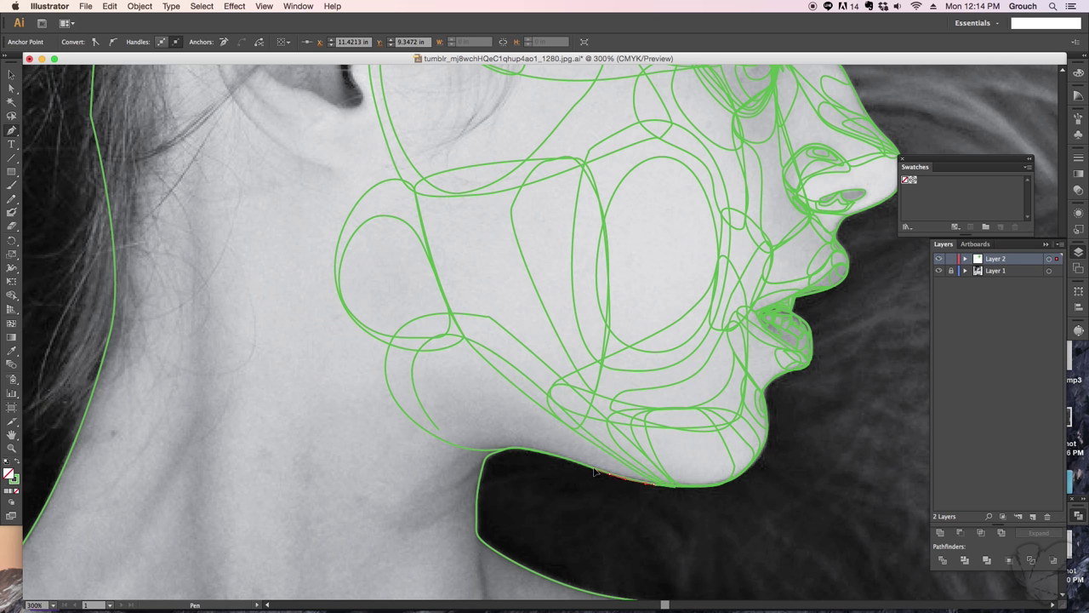
pyautogui.moveTo(506, 449); pyautogui.dragTo(640, 487)
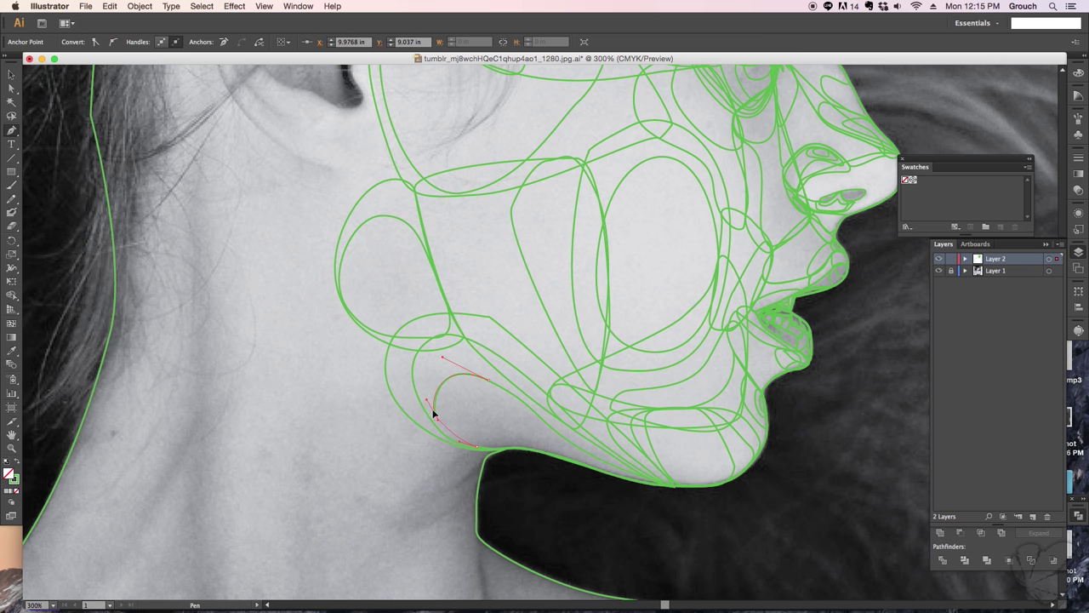
pyautogui.click(662, 487)
pyautogui.click(660, 487)
pyautogui.scroll(-1, 561, 464)
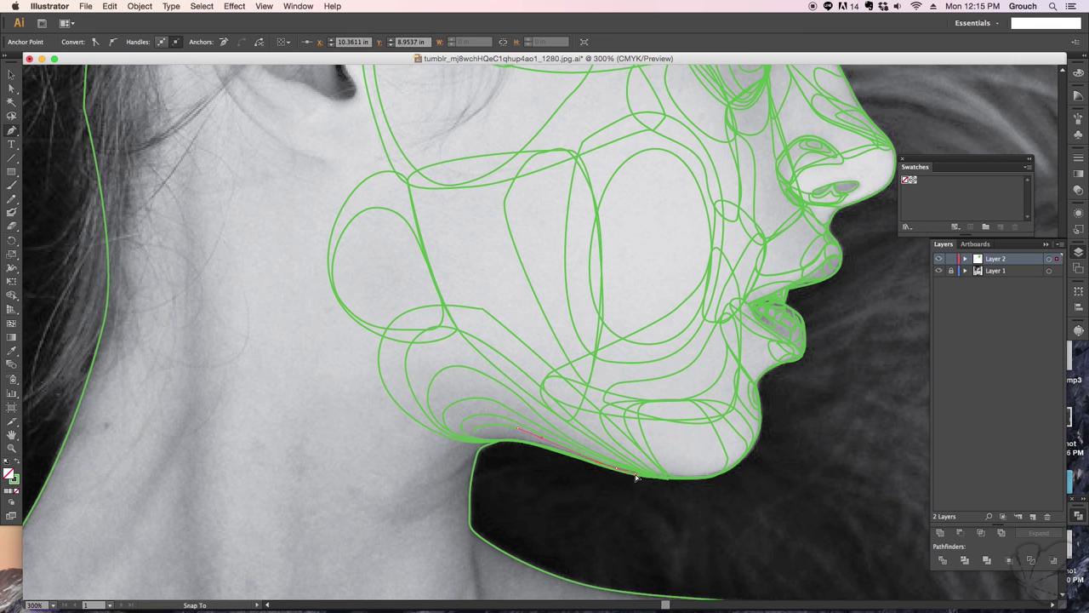
pyautogui.hscroll(-5, 523, 404)
pyautogui.keyDown('ctrl'); pyautogui.click(580, 393); pyautogui.keyUp('ctrl')
# Draw closed loop contours on the neck and just under the jaw
pyautogui.moveTo(570, 414); pyautogui.dragTo(554, 429)
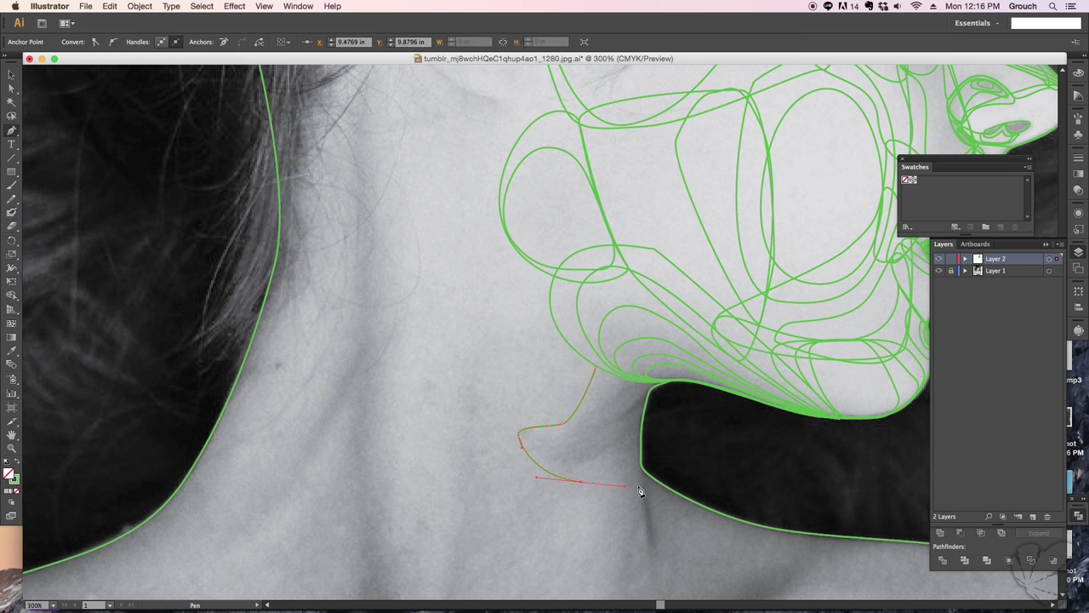
pyautogui.click(596, 370)
pyautogui.moveTo(527, 438); pyautogui.dragTo(571, 470)
pyautogui.click(613, 486)
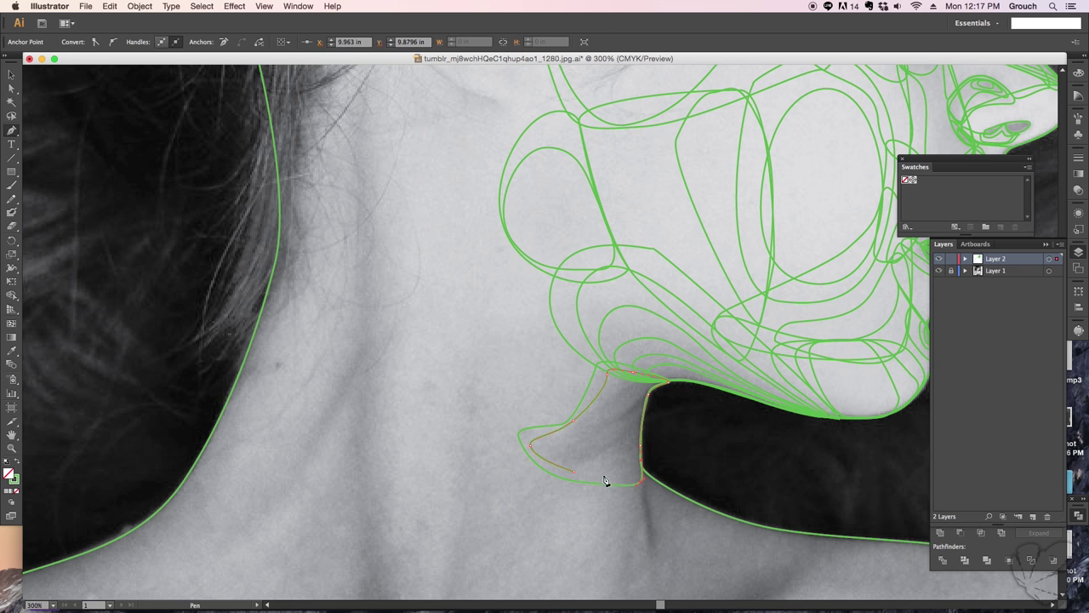
pyautogui.hscroll(2, 584, 462)
pyautogui.moveTo(531, 431)
pyautogui.mouseDown()
pyautogui.moveTo(552, 423)
pyautogui.moveTo(517, 438)
pyautogui.mouseUp()
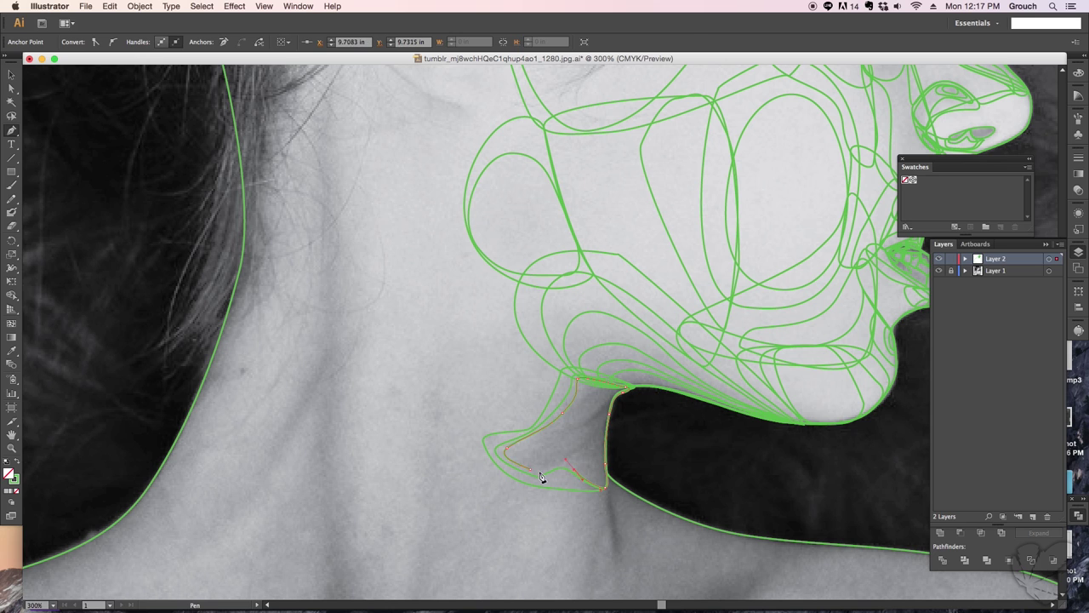
pyautogui.keyDown('ctrl'); pyautogui.click(613, 415); pyautogui.keyUp('ctrl')
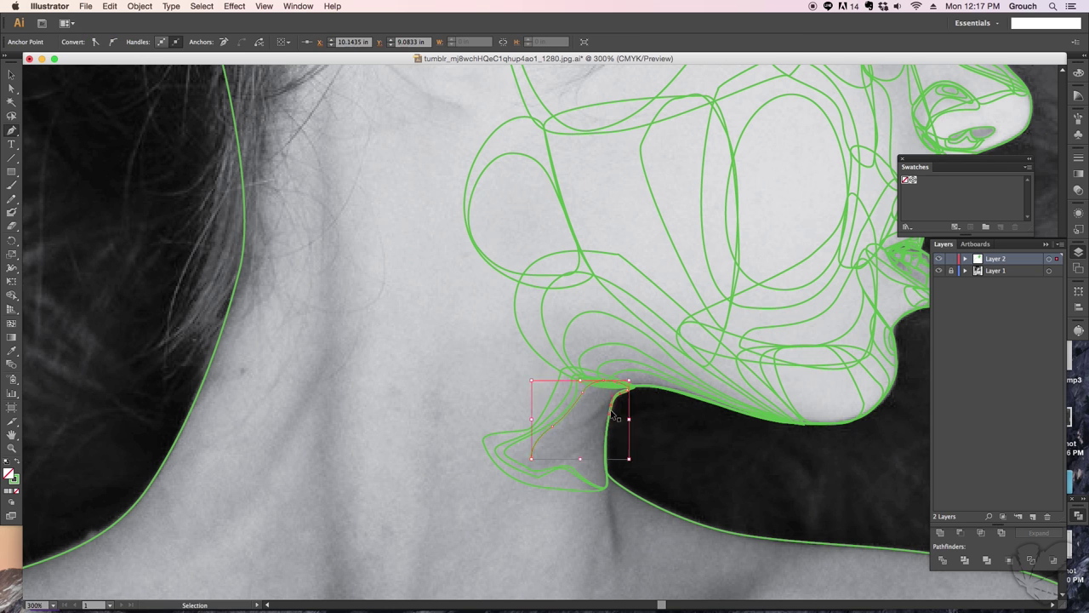
pyautogui.hscroll(2, 564, 412)
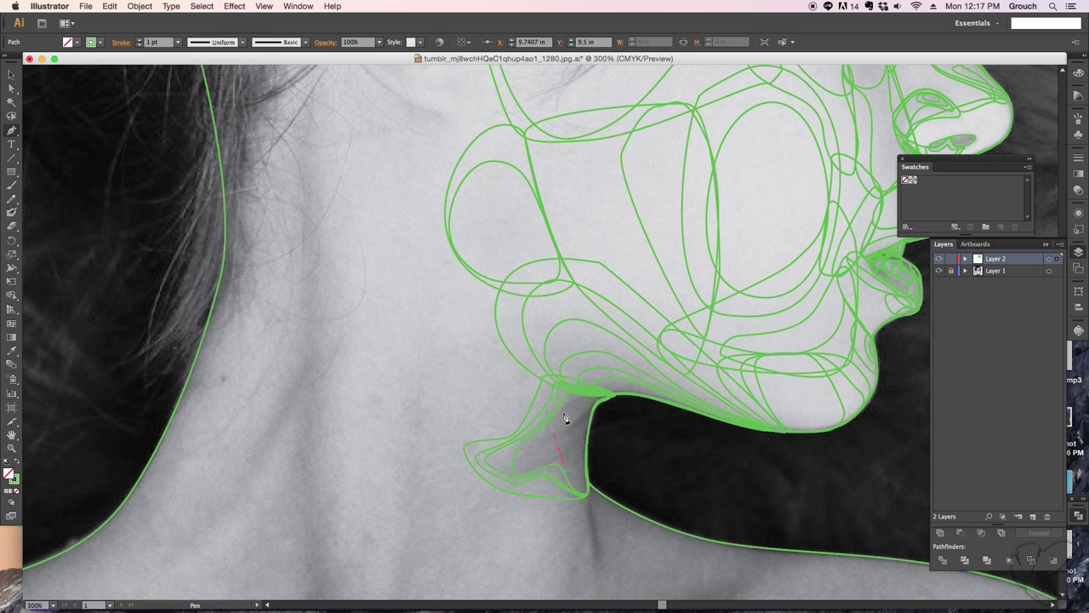
# Draw a curve from the jaw corner extending down the neck
pyautogui.moveTo(590, 396); pyautogui.dragTo(596, 411)
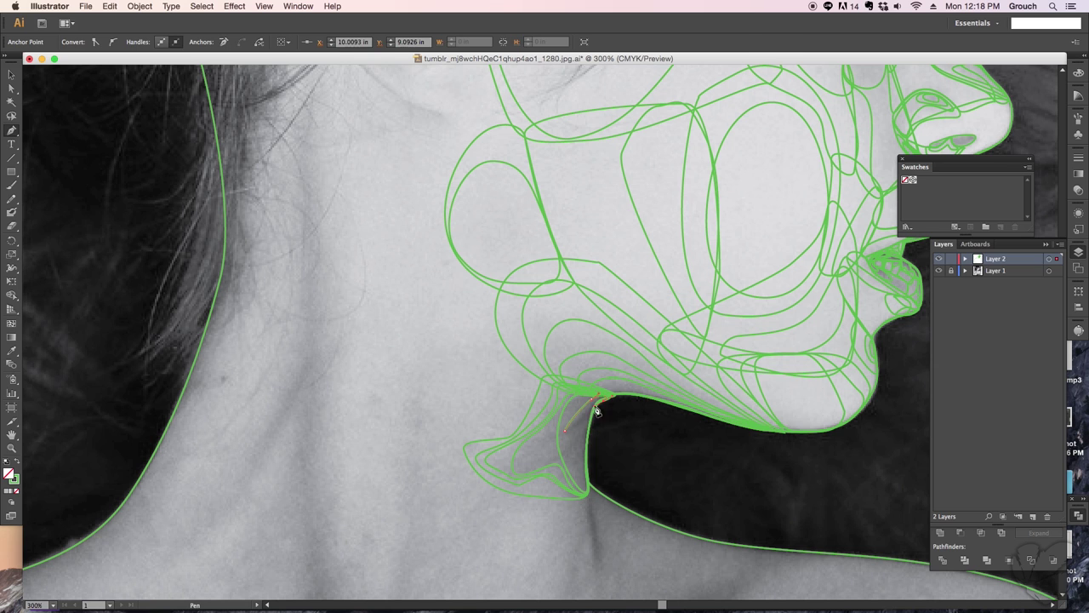
pyautogui.hscroll(2, 554, 440)
pyautogui.moveTo(554, 486); pyautogui.dragTo(557, 470)
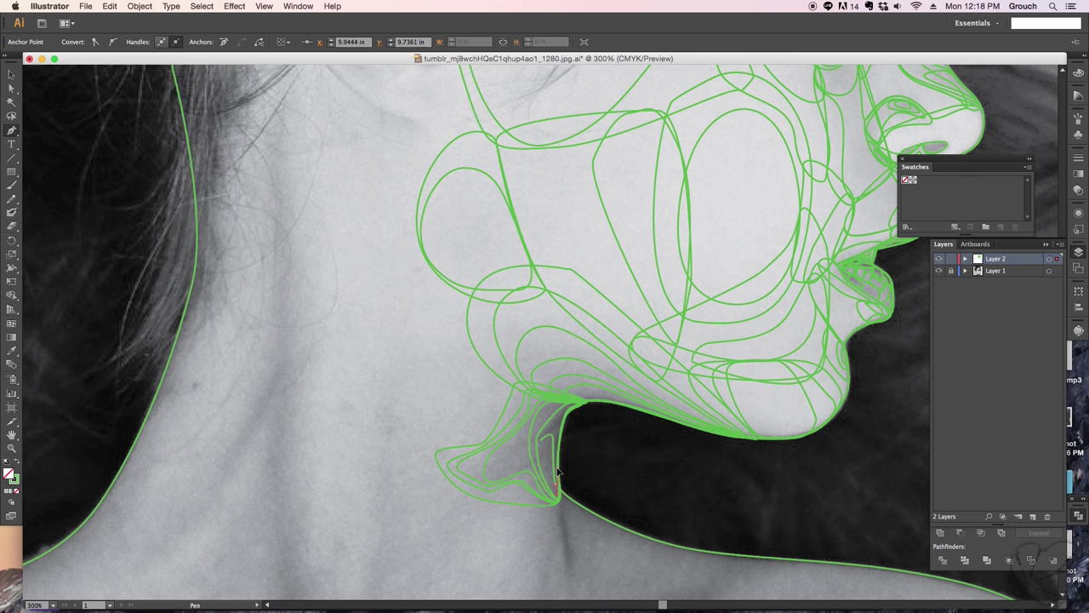
pyautogui.scroll(-4, 549, 432)
pyautogui.scroll(5, 530, 364)
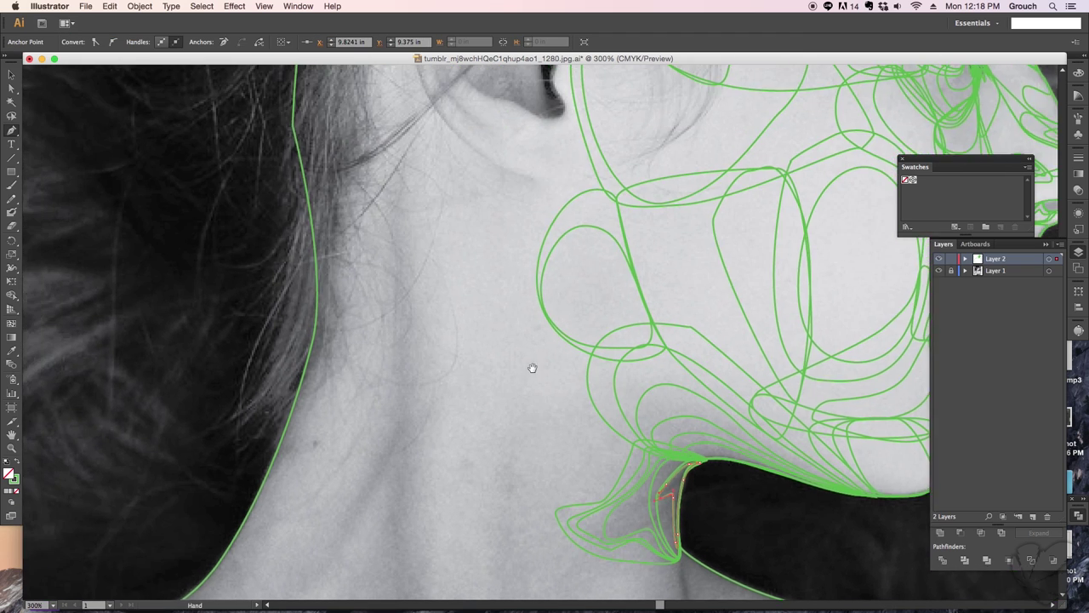
pyautogui.scroll(2, 544, 281)
pyautogui.moveTo(546, 238); pyautogui.dragTo(541, 260)
pyautogui.scroll(-5, 538, 267)
# Try sending the path behind the others, then undo it
pyautogui.rightClick(547, 330)
pyautogui.click(596, 477)
pyautogui.press('super+z')
pyautogui.scroll(5, 544, 340)
pyautogui.click(110, 6)
pyautogui.press('Escape')
pyautogui.scroll(1, 479, 250)
# Start a contour below the ear down the neck, undoing its last two anchors
pyautogui.moveTo(493, 321); pyautogui.dragTo(496, 340)
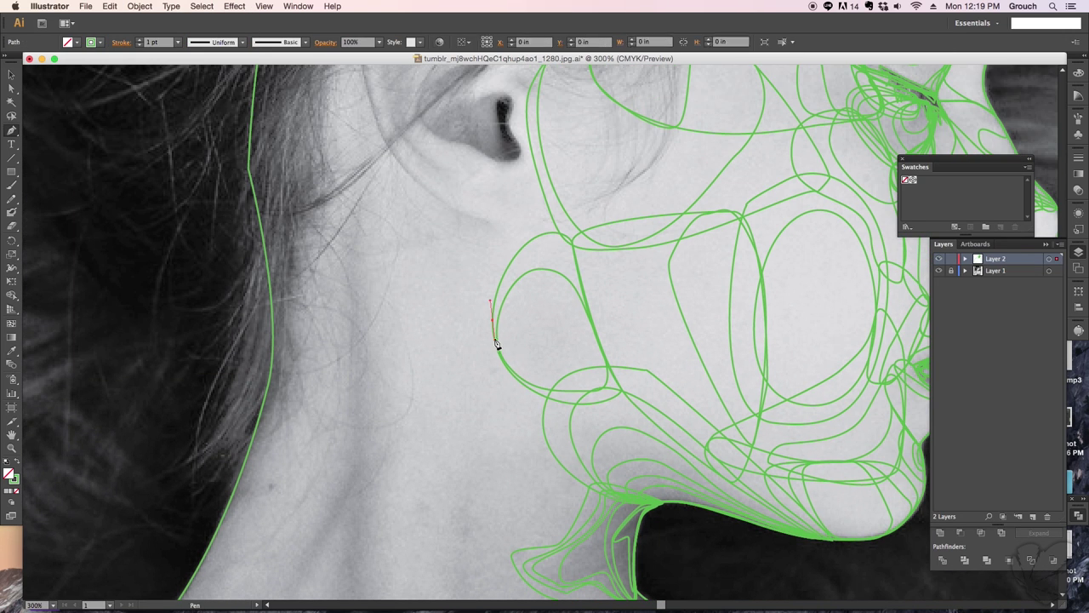
pyautogui.scroll(-3, 536, 352)
pyautogui.click(518, 164)
pyautogui.moveTo(488, 279); pyautogui.dragTo(484, 342)
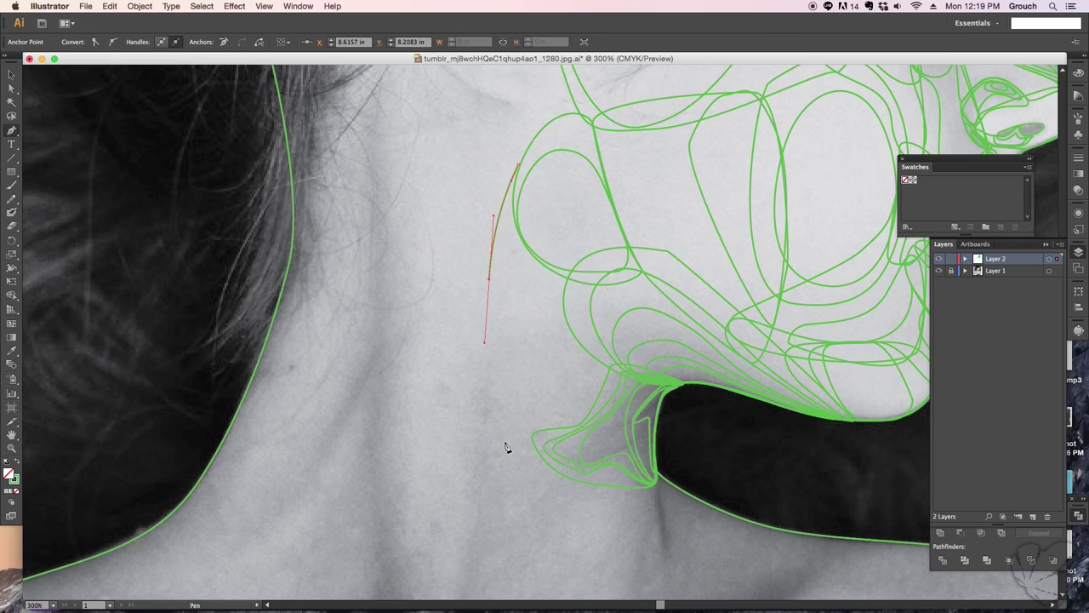
pyautogui.press('super+z')
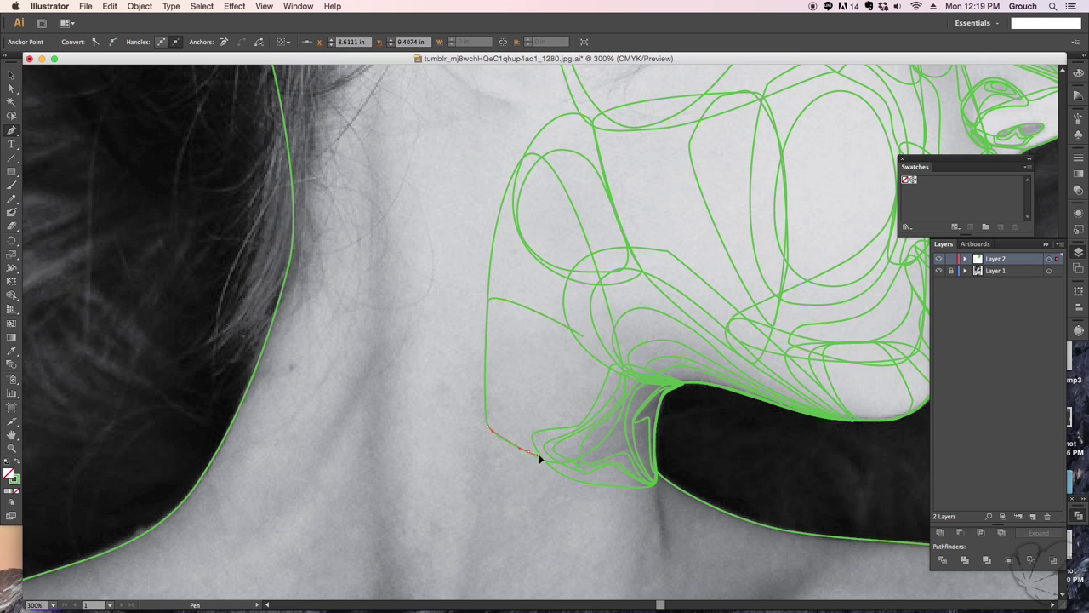
pyautogui.hscroll(-3, 624, 374)
pyautogui.press('super+z')
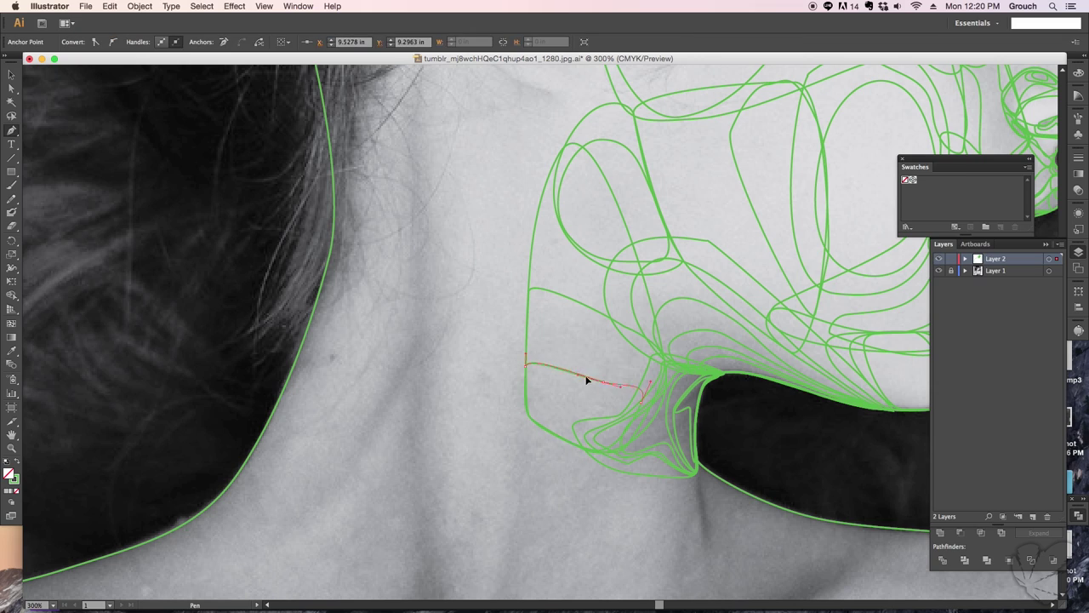
pyautogui.hscroll(-2, 590, 383)
pyautogui.press('v')
# Deselect all and draw a long three-anchor path down the neck
pyautogui.scroll(15, 591, 360)
pyautogui.press('shift+super+a')
pyautogui.scroll(-2, 525, 403)
pyautogui.scroll(-6, 533, 190)
pyautogui.hscroll(-5, 533, 190)
pyautogui.press('p')
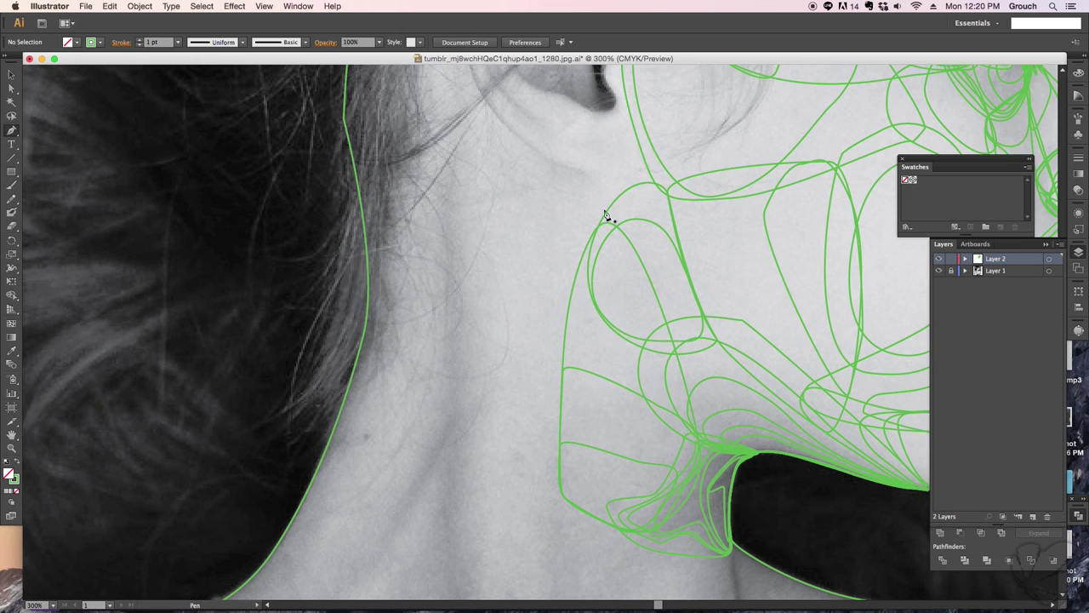
pyautogui.click(595, 166)
pyautogui.scroll(-2, 559, 384)
pyautogui.click(578, 395)
pyautogui.scroll(-2, 497, 457)
pyautogui.moveTo(525, 510); pyautogui.dragTo(534, 579)
# Deselect and begin another curved path below the ear beside it
pyautogui.scroll(5, 511, 543)
pyautogui.scroll(-2, 578, 199)
pyautogui.hscroll(1, 553, 255)
pyautogui.press('shift+super+a')
pyautogui.click(495, 223)
pyautogui.moveTo(528, 387); pyautogui.dragTo(554, 435)
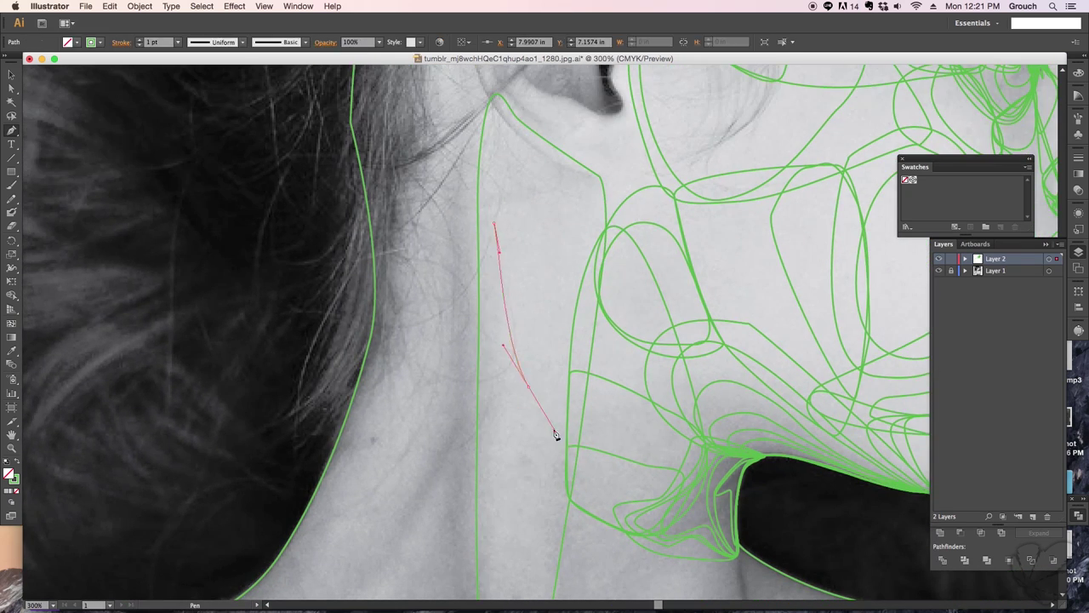
# Trace the V-shaped contour down the throat, anchoring its bottom point and left side
pyautogui.scroll(-5, 566, 391)
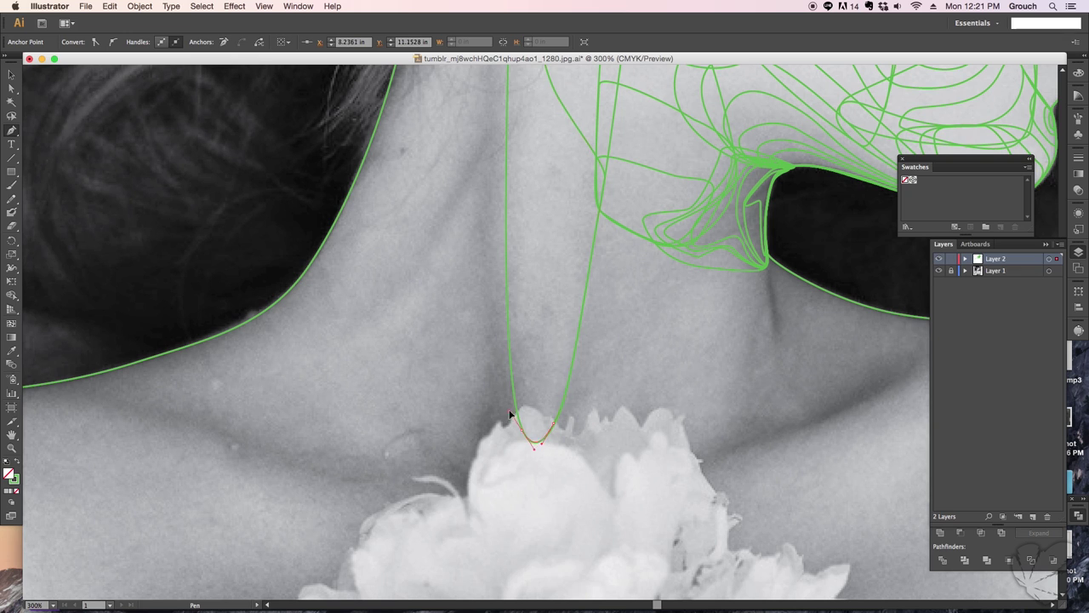
pyautogui.scroll(3, 509, 392)
pyautogui.scroll(5, 518, 341)
pyautogui.moveTo(531, 192); pyautogui.dragTo(581, 292)
pyautogui.scroll(-5, 547, 230)
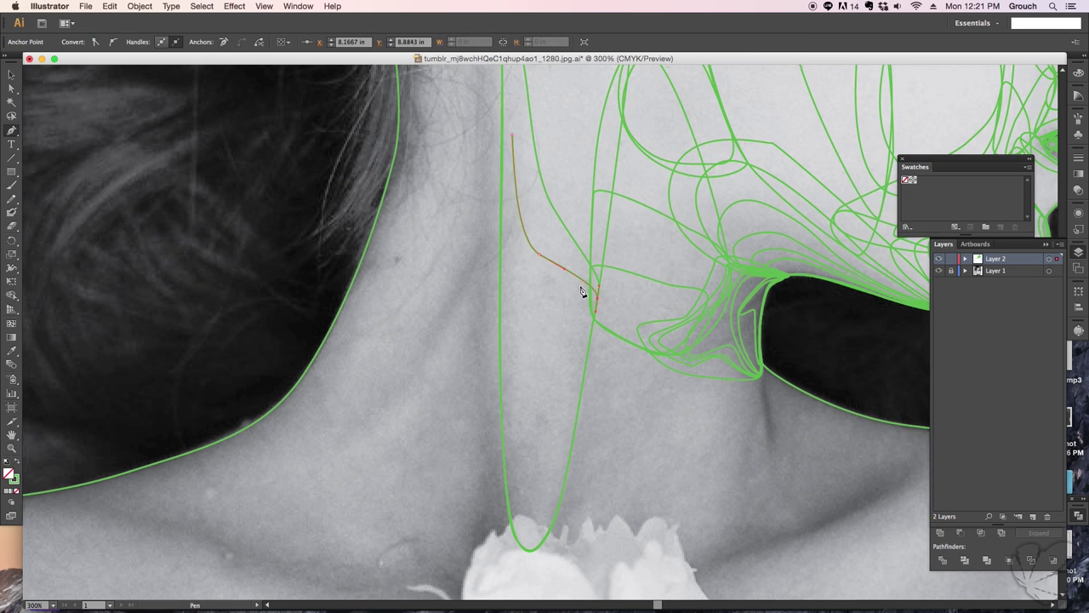
pyautogui.scroll(-5, 582, 292)
pyautogui.click(567, 405)
pyautogui.scroll(3, 544, 417)
pyautogui.scroll(2, 537, 402)
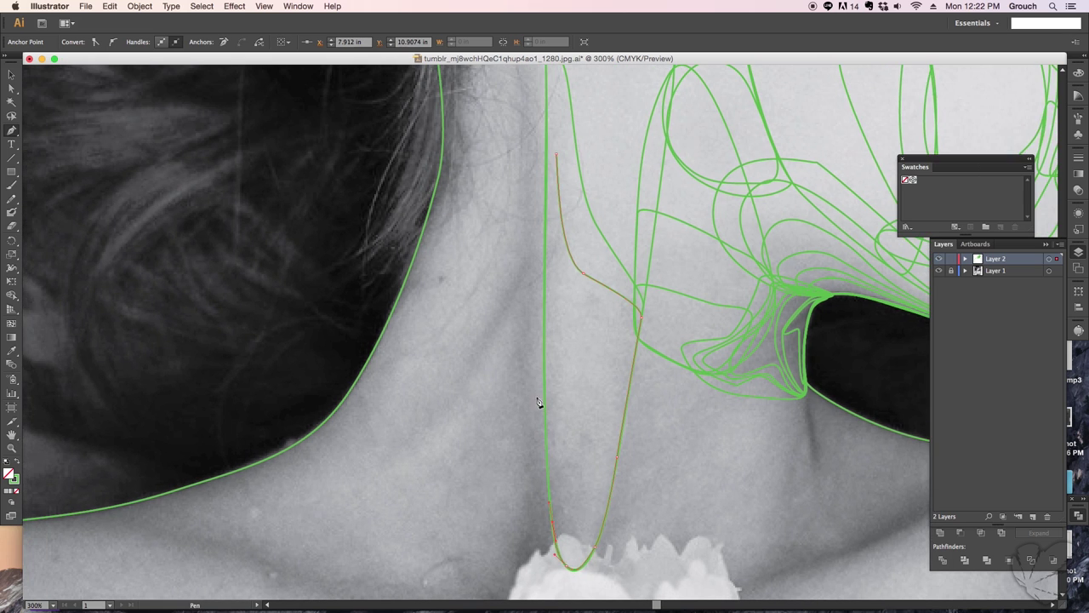
pyautogui.scroll(2, 538, 403)
pyautogui.click(547, 194)
# Draw a curved contour inside the throat, running down the right throat line to its bottom
pyautogui.scroll(-3, 536, 217)
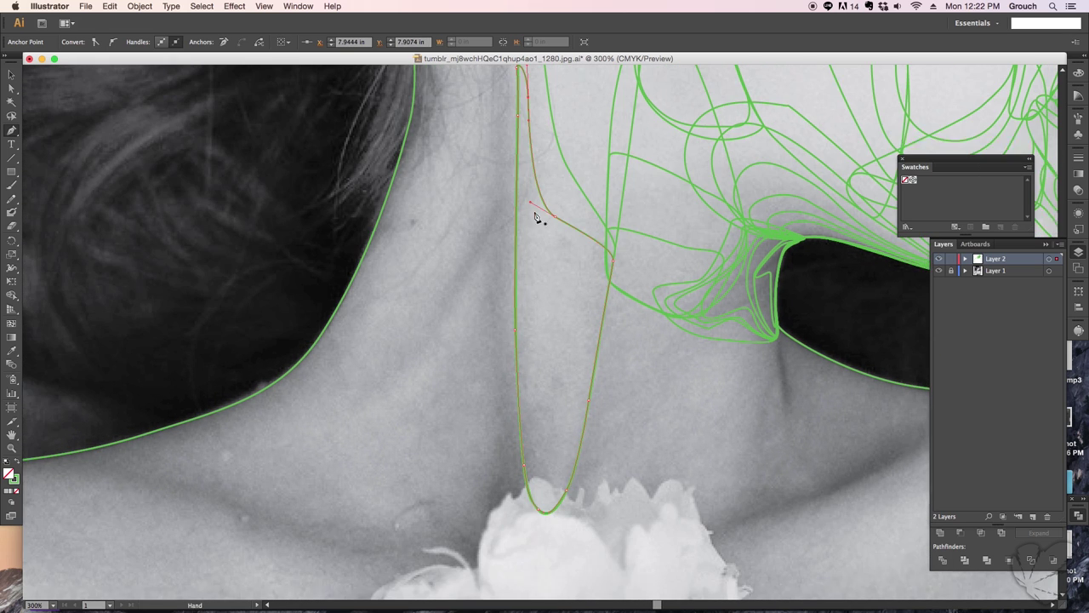
pyautogui.scroll(2, 536, 217)
pyautogui.click(525, 329)
pyautogui.moveTo(568, 359); pyautogui.dragTo(558, 390)
pyautogui.click(519, 268)
pyautogui.scroll(-3, 606, 301)
pyautogui.click(592, 406)
pyautogui.moveTo(569, 432); pyautogui.dragTo(548, 394)
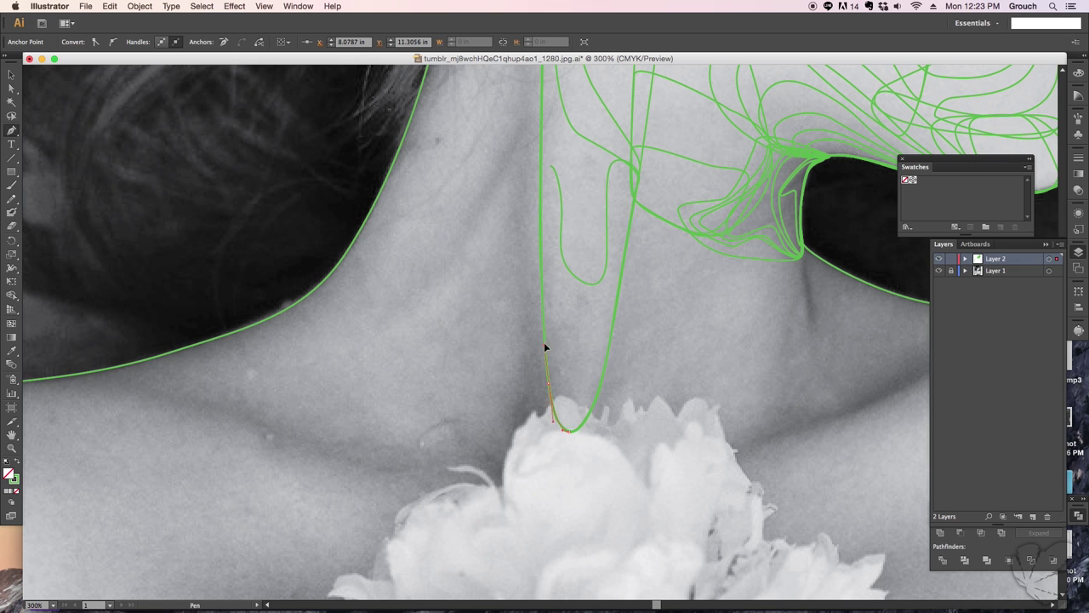
pyautogui.scroll(3, 546, 350)
pyautogui.press('v')
# Curve the throat path down toward the flowers and close it into a shape
pyautogui.scroll(-2, 552, 290)
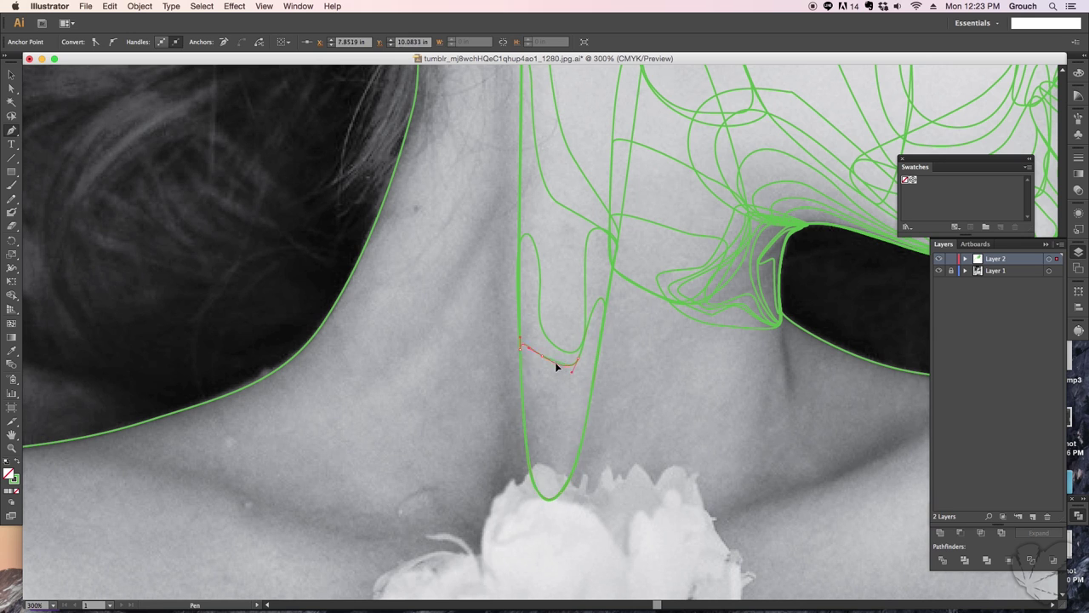
pyautogui.moveTo(551, 494); pyautogui.dragTo(528, 465)
pyautogui.click(547, 499)
pyautogui.scroll(-1, 541, 377)
pyautogui.scroll(10, 545, 358)
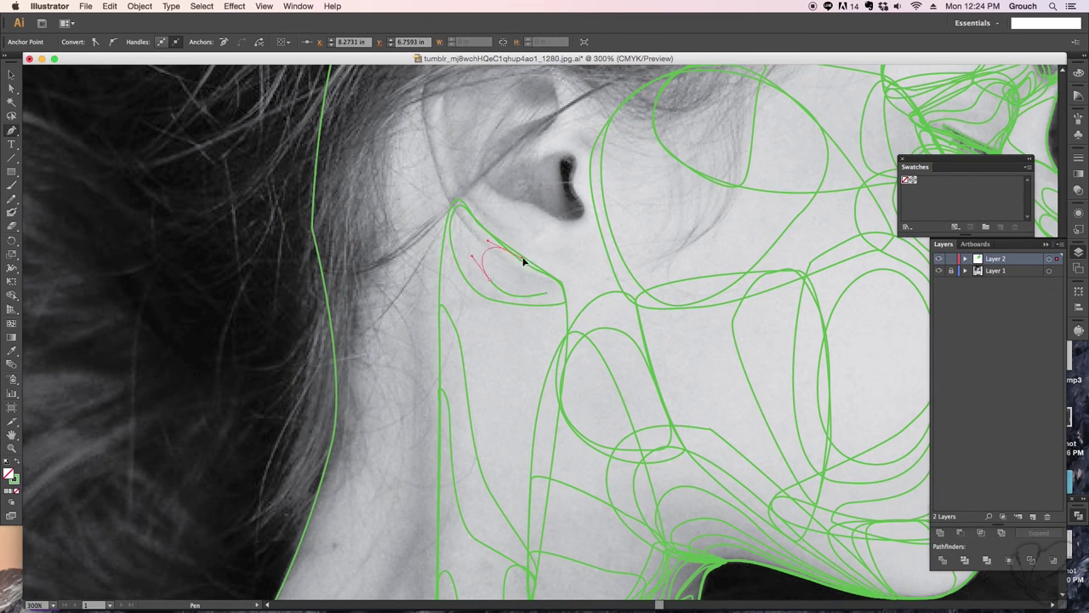
# Close a small contour shape below the ear, then deselect it
pyautogui.click(482, 248)
pyautogui.click(555, 294)
pyautogui.moveTo(696, 236); pyautogui.dragTo(561, 185)
pyautogui.scroll(-5, 389, 389)
pyautogui.scroll(-5, 384, 207)
pyautogui.hscroll(2, 477, 329)
pyautogui.press('Escape')
# Draw a new curved contour across the throat toward the collarbone and down to the flowers
pyautogui.scroll(5, 397, 213)
pyautogui.rightClick(575, 391)
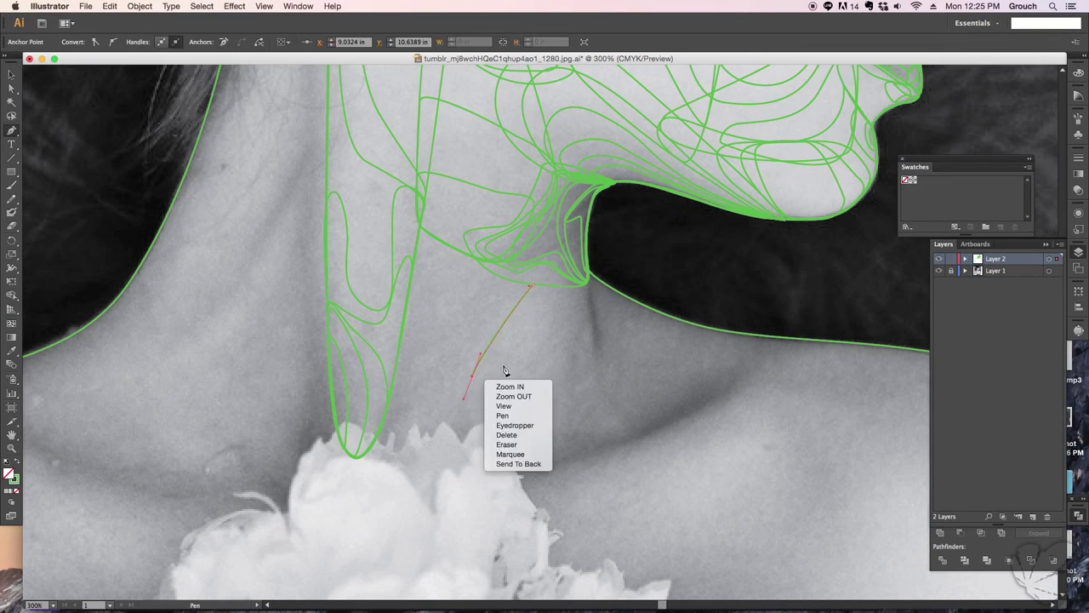
pyautogui.click(621, 496)
pyautogui.moveTo(584, 272)
pyautogui.mouseDown()
pyautogui.moveTo(593, 413)
pyautogui.moveTo(534, 478)
pyautogui.mouseUp()
pyautogui.click(441, 228)
pyautogui.moveTo(506, 319); pyautogui.dragTo(506, 340)
pyautogui.moveTo(539, 397); pyautogui.dragTo(525, 390)
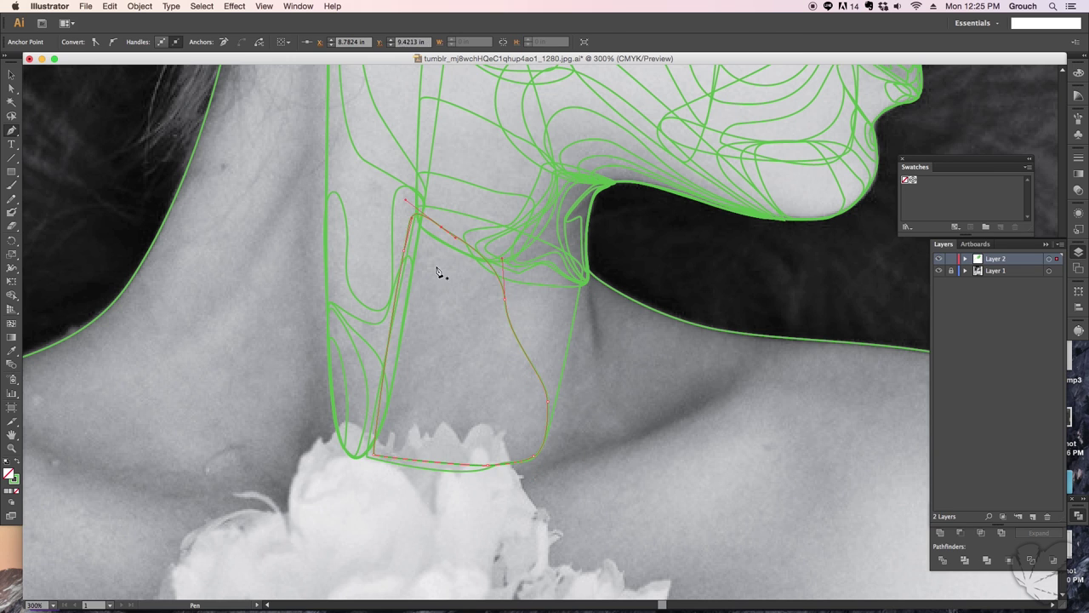
pyautogui.moveTo(500, 326); pyautogui.dragTo(480, 351)
pyautogui.moveTo(542, 438); pyautogui.dragTo(539, 458)
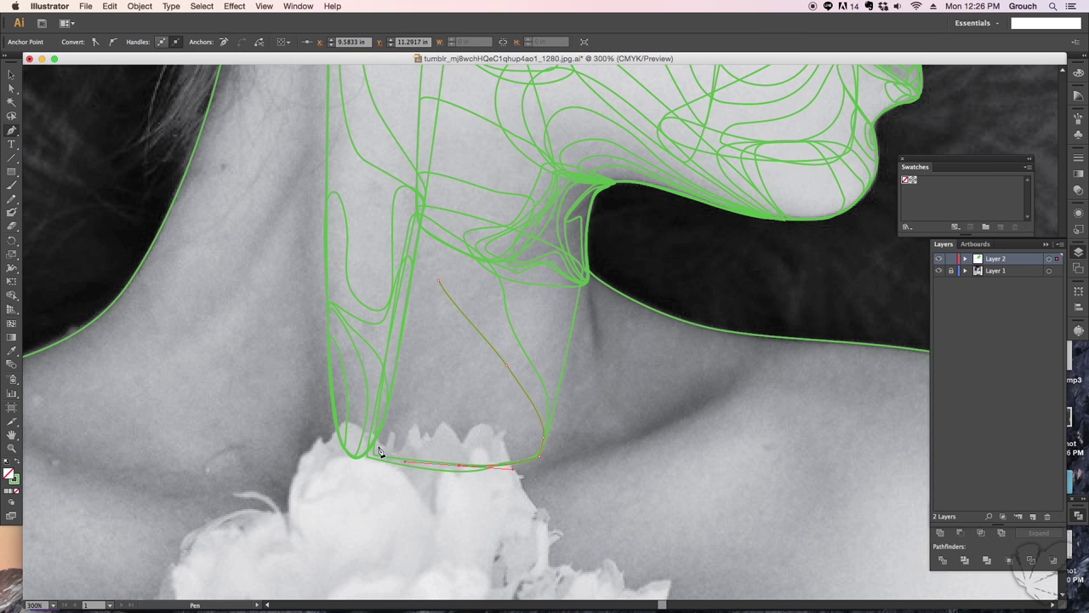
# Add a contour along the top of the flowers and a small closed shape on the throat's left
pyautogui.moveTo(439, 410); pyautogui.dragTo(420, 439)
pyautogui.moveTo(502, 423); pyautogui.dragTo(528, 427)
pyautogui.click(425, 318)
pyautogui.moveTo(417, 421)
pyautogui.mouseDown()
pyautogui.moveTo(414, 437)
pyautogui.moveTo(510, 436)
pyautogui.mouseUp()
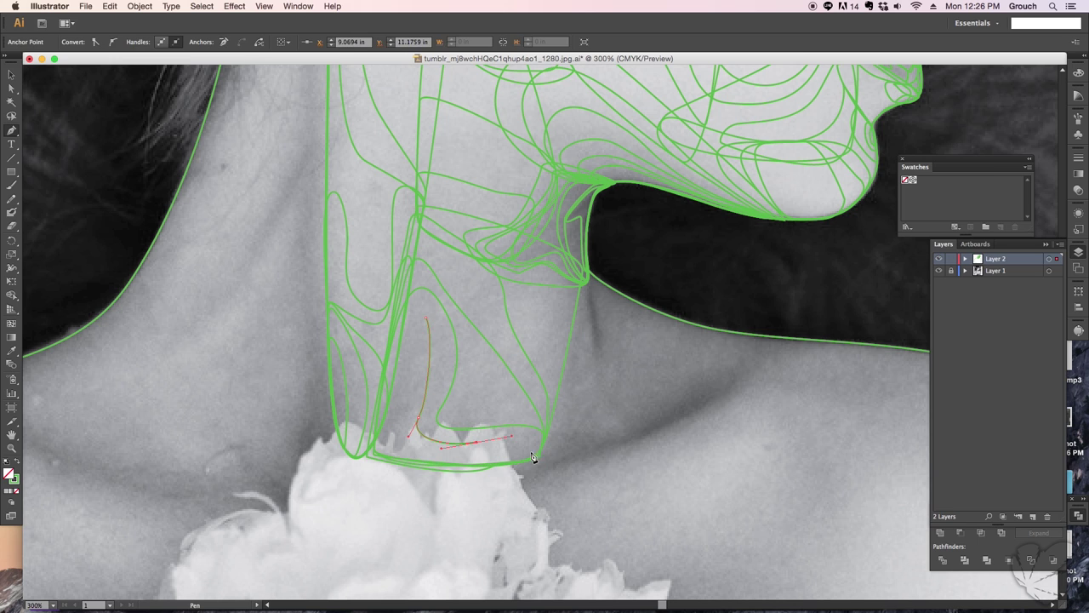
pyautogui.click(409, 454)
pyautogui.click(374, 452)
pyautogui.click(388, 372)
# Clear the selection so the finished green neck contours stand alone
pyautogui.scroll(-1, 397, 428)
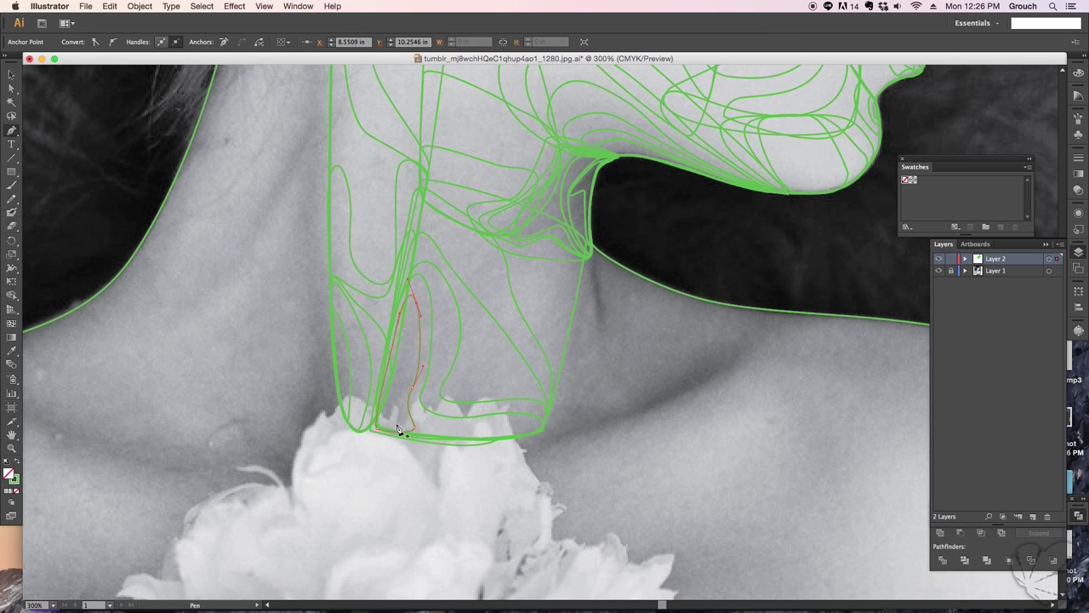
pyautogui.click(409, 440)
pyautogui.click(548, 404)
pyautogui.rightClick(582, 407)
pyautogui.press('Escape')
pyautogui.click(110, 6)
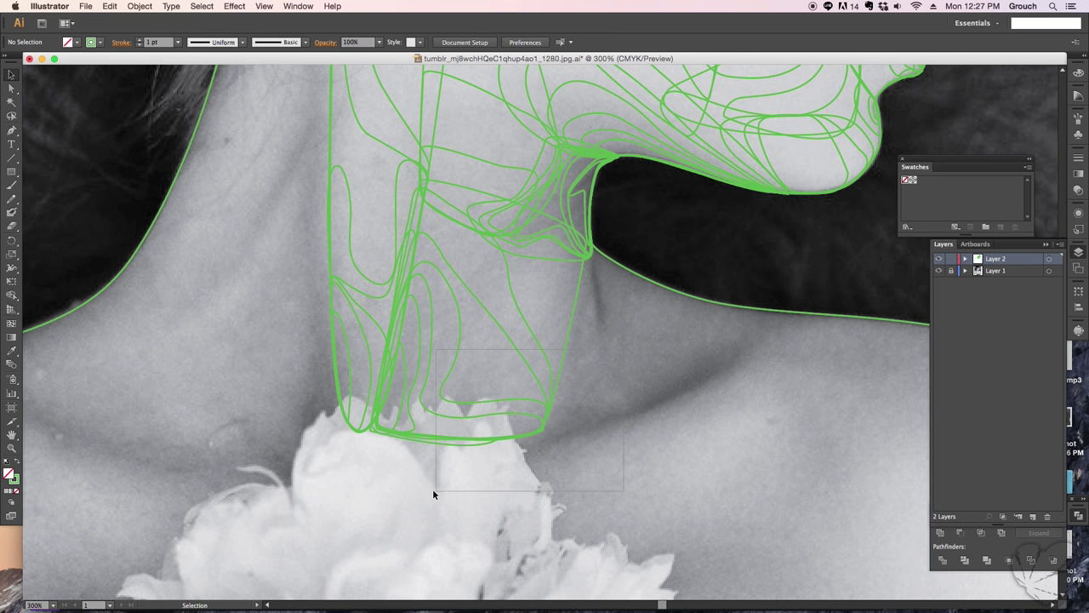
pyautogui.click(522, 251)
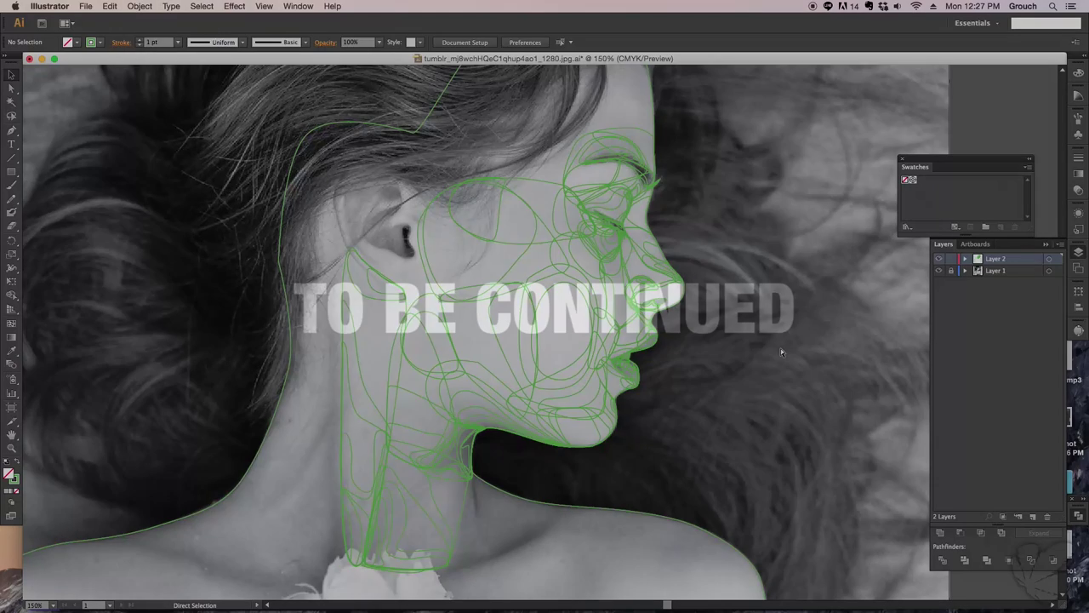